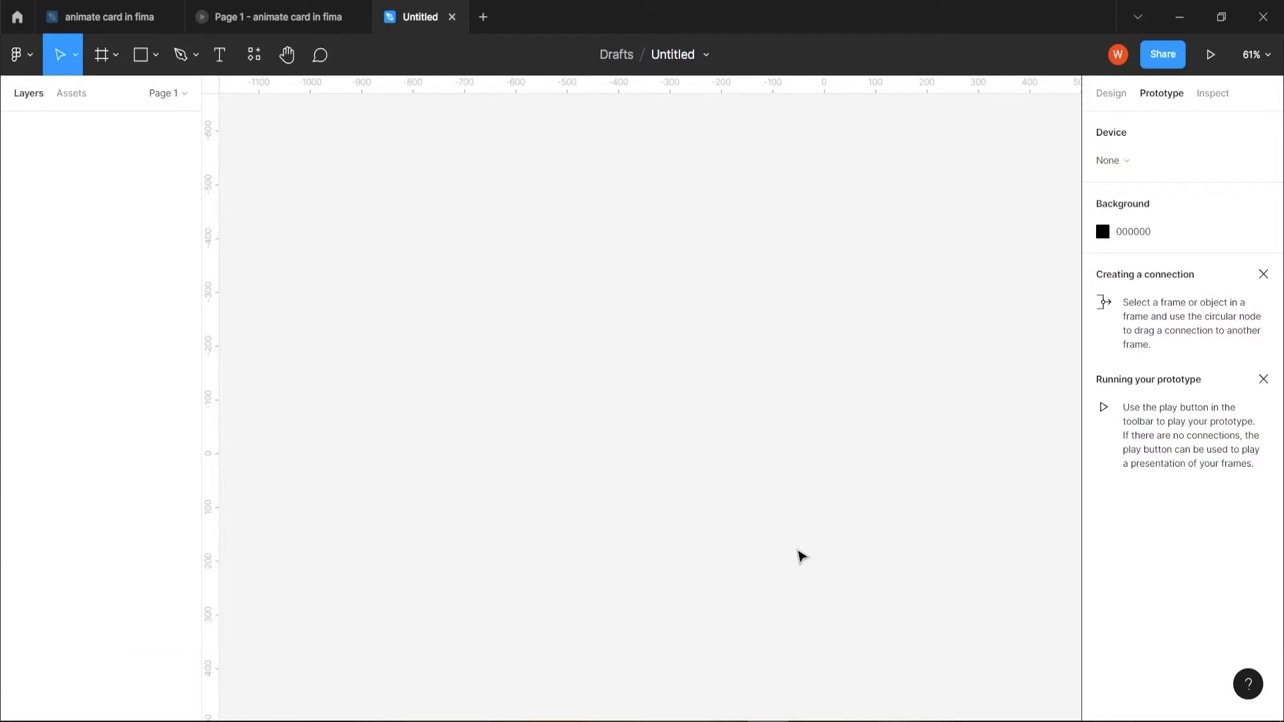
- Draw a portrait-oriented frame on the empty canvas
{"action": "left_click", "coordinate": [113, 62]}
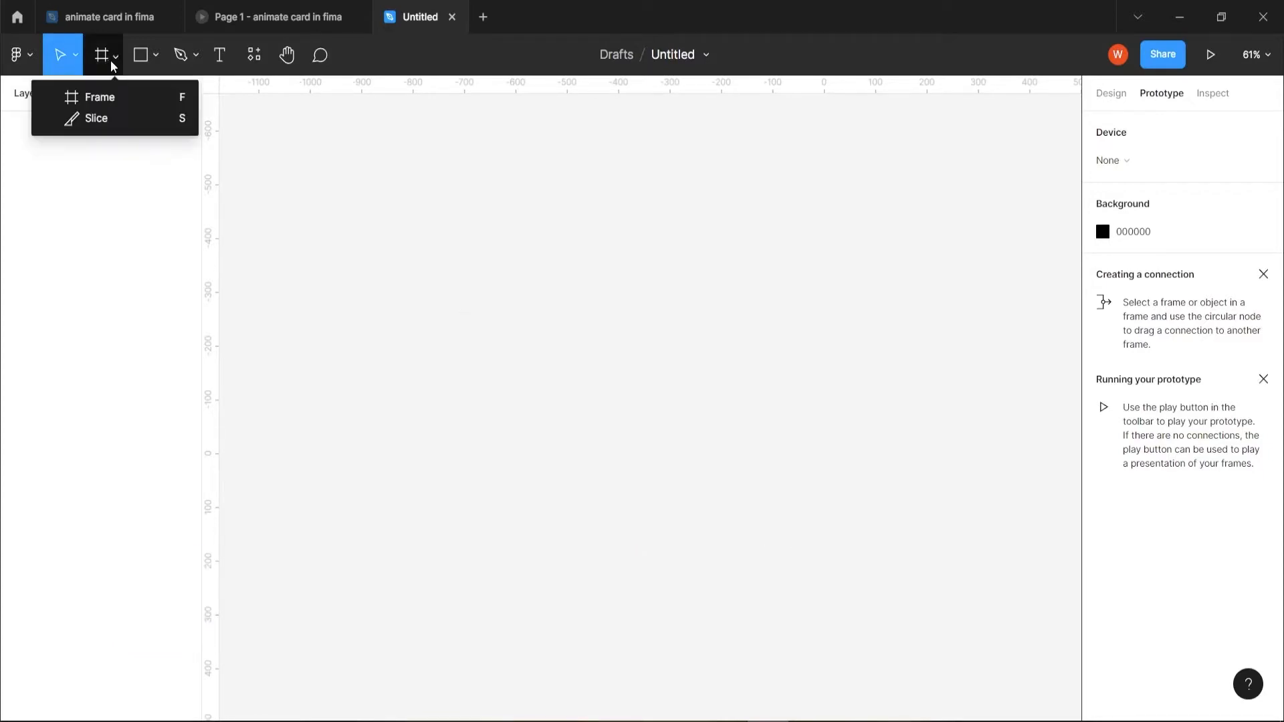
{"action": "left_click", "coordinate": [123, 97]}
{"action": "mouse_move", "coordinate": [328, 179]}
{"action": "left_mouse_down"}
{"action": "mouse_move", "coordinate": [532, 533]}
{"action": "mouse_move", "coordinate": [636, 559]}
{"action": "mouse_move", "coordinate": [609, 562]}
{"action": "left_mouse_up"}
- Insert the single upright green plant photo from the Unsplash plugin's "plant" results and scale it to about 1015 × 762 inside the frame
{"action": "right_click", "coordinate": [733, 304]}
{"action": "mouse_move", "coordinate": [836, 474]}
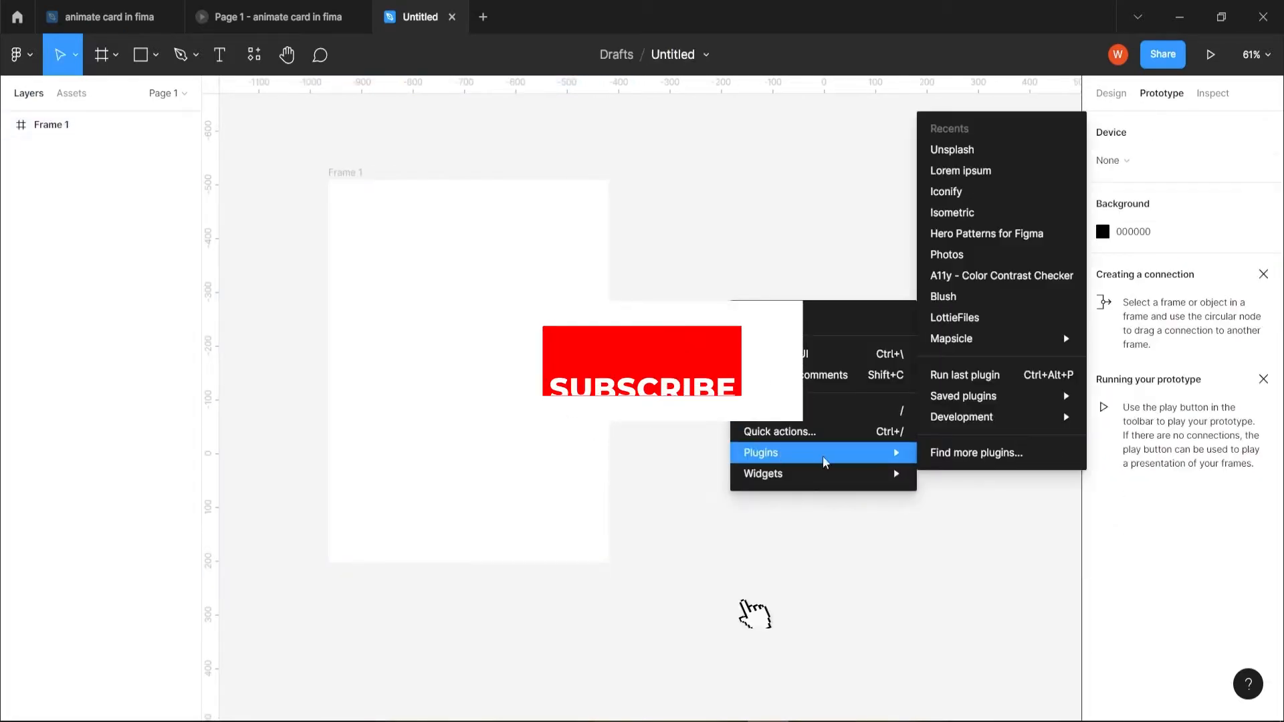
{"action": "left_click", "coordinate": [963, 150]}
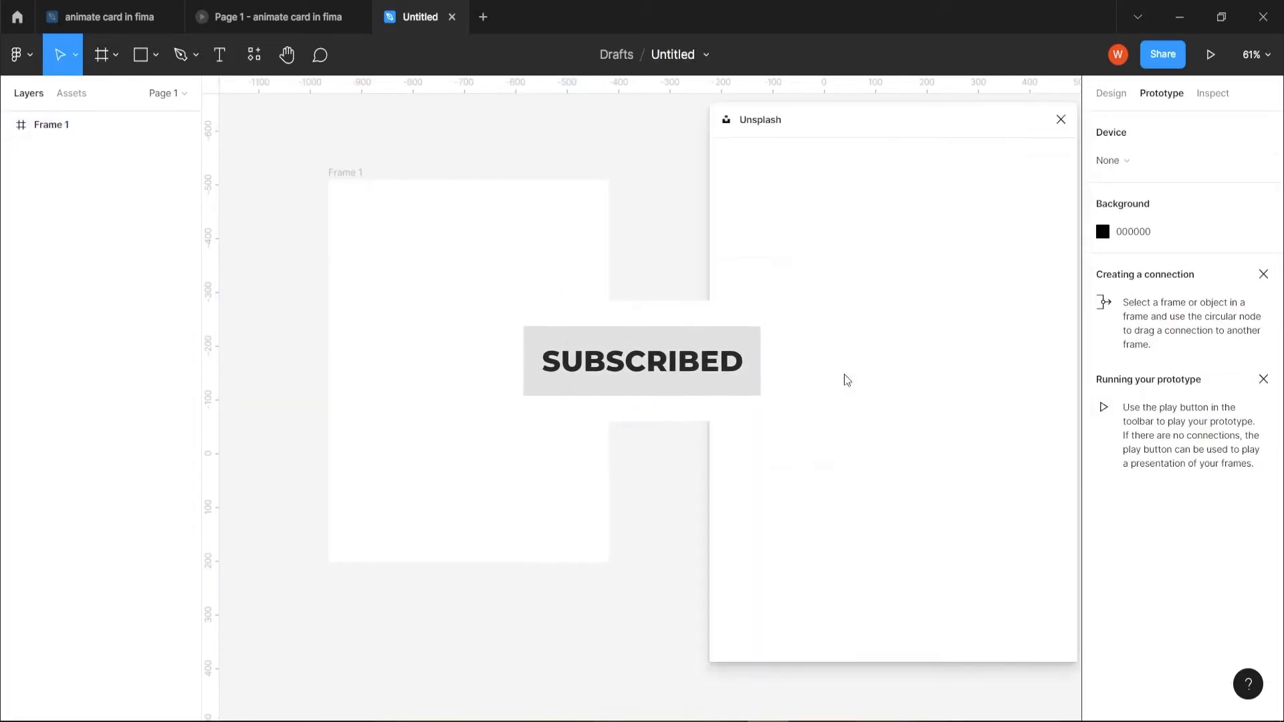
{"action": "left_click", "coordinate": [803, 324]}
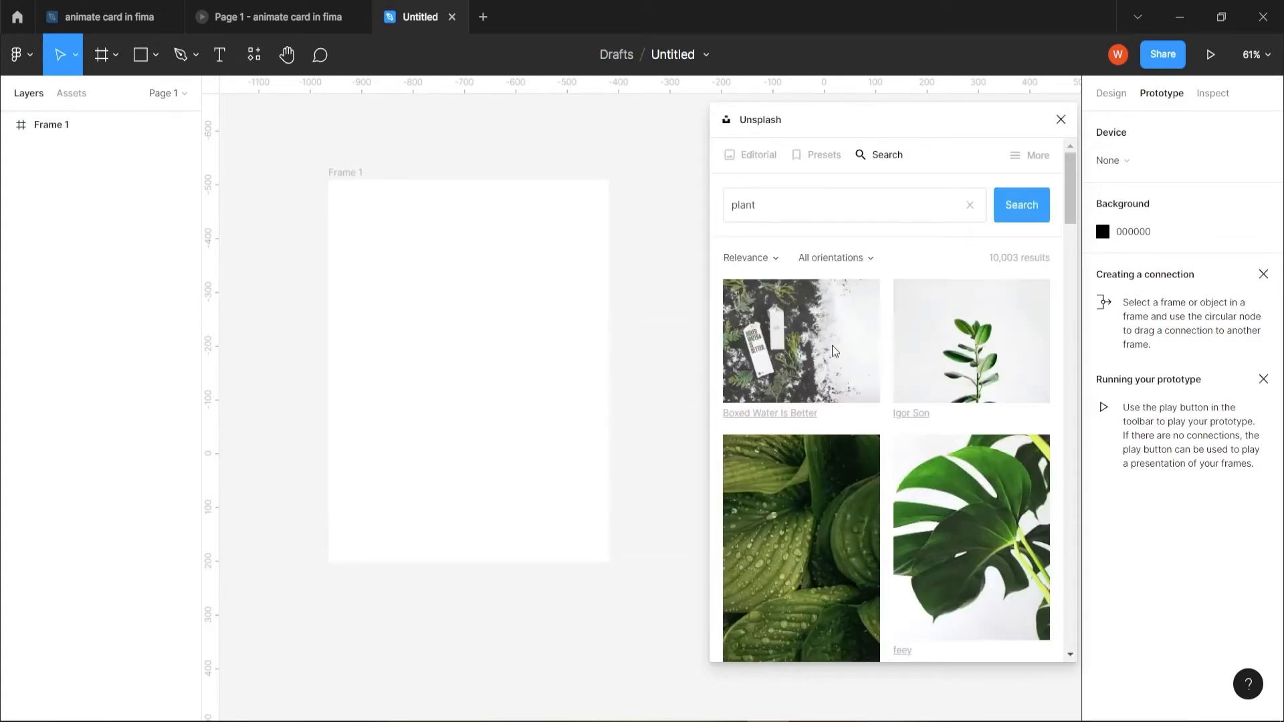
{"action": "left_click", "coordinate": [985, 361]}
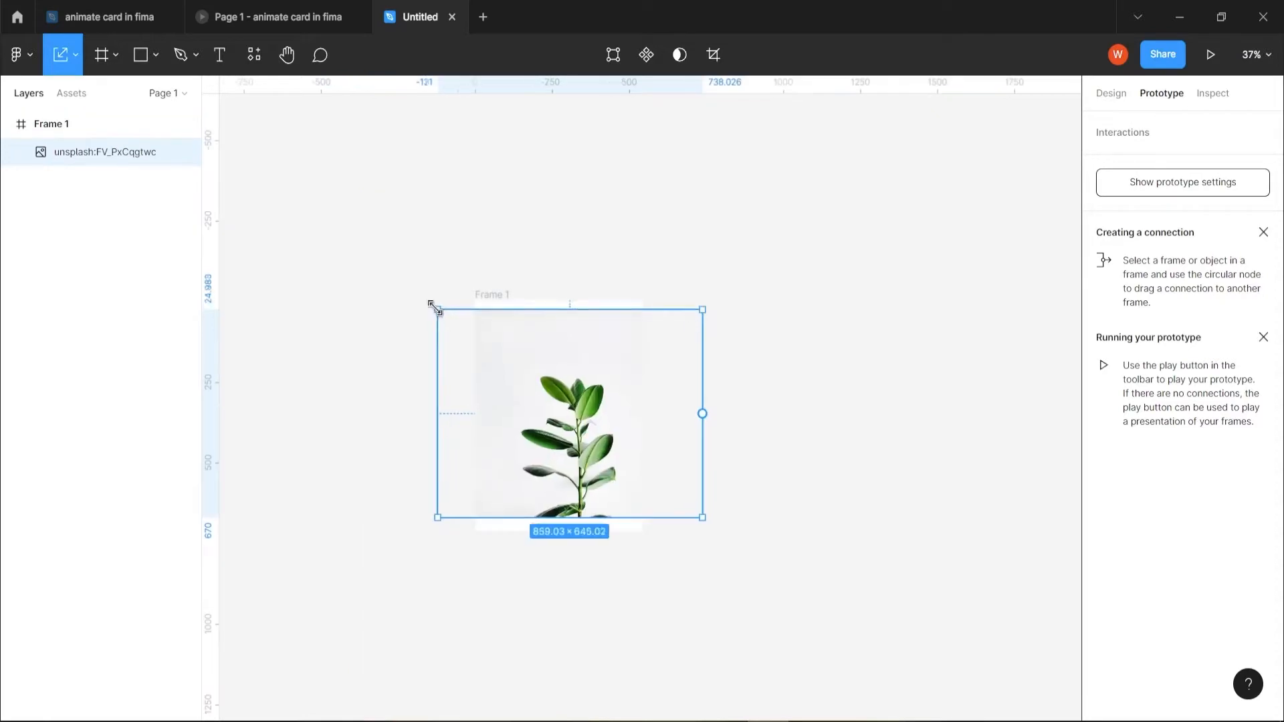
{"action": "left_click_drag", "start_coordinate": [433, 303], "coordinate": [418, 289]}
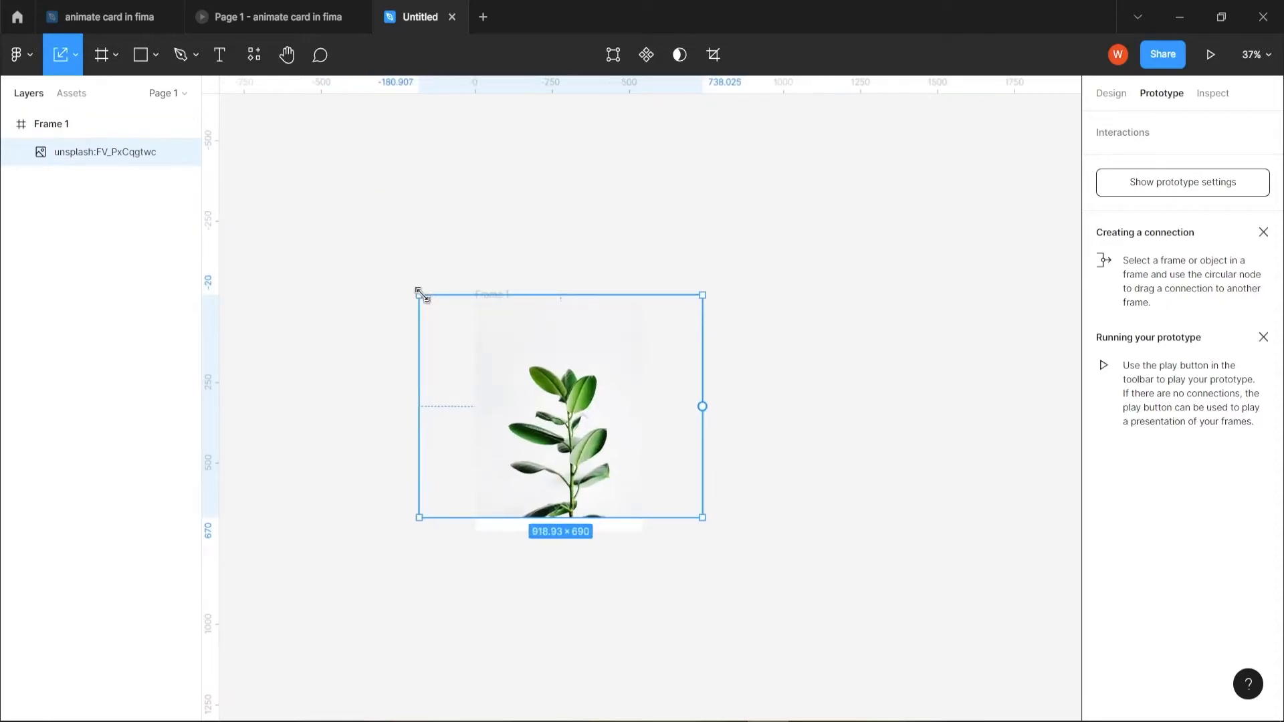
{"action": "key", "text": "Escape"}
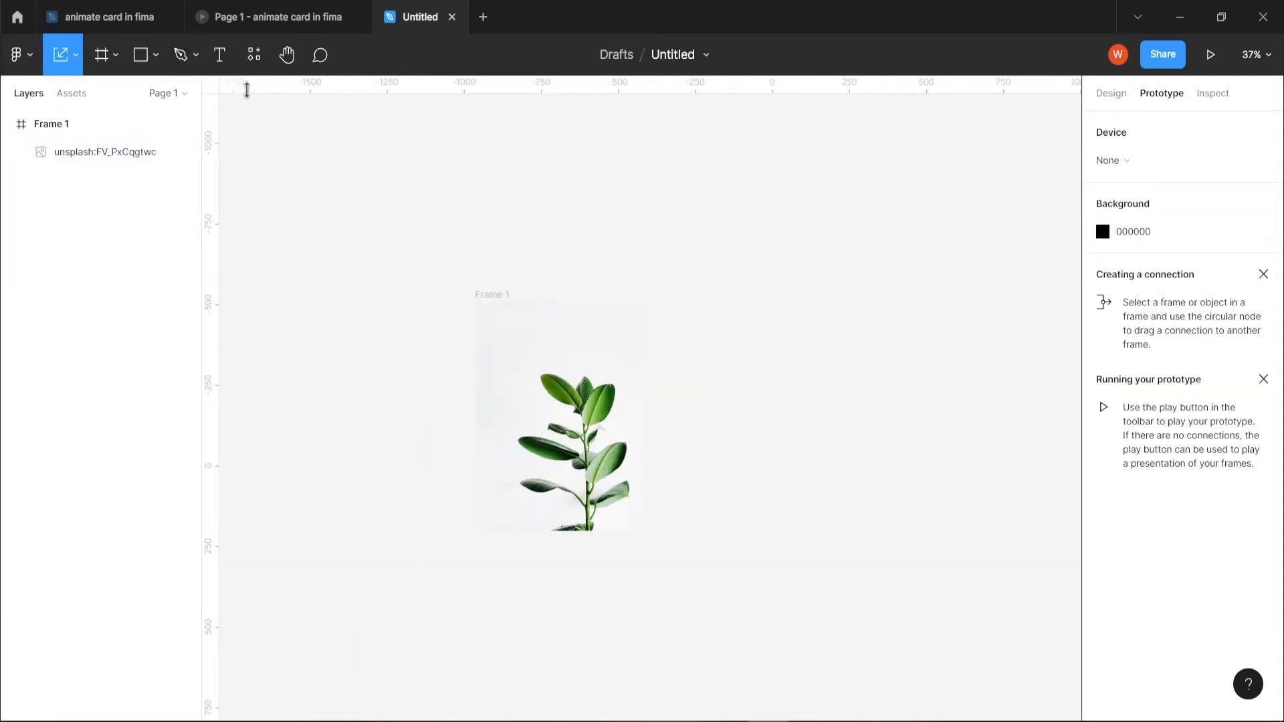
- Add a text layer reading "Plant No 1" below the plant photo
{"action": "left_click", "coordinate": [220, 55]}
{"action": "left_click", "coordinate": [547, 553]}
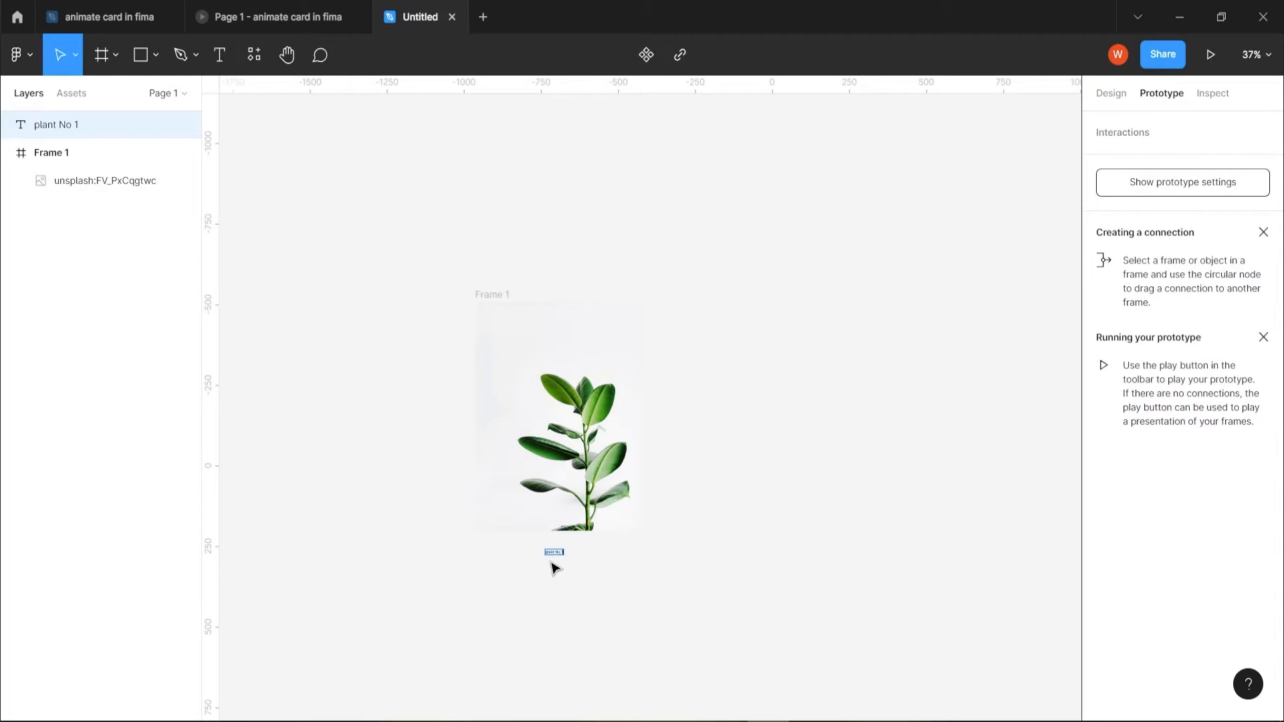
{"action": "scroll", "coordinate": [563, 573], "scroll_direction": "up", "scroll_amount": 5}
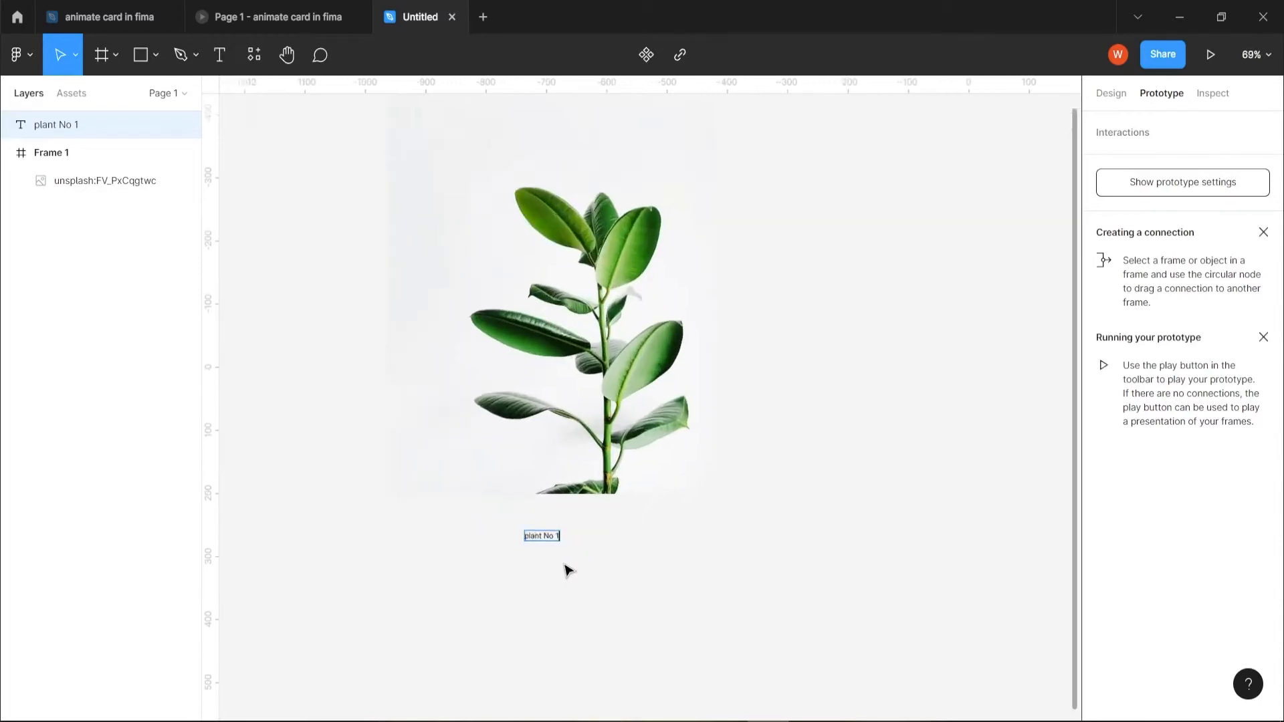
{"action": "scroll", "coordinate": [554, 550], "scroll_direction": "up", "scroll_amount": 3}
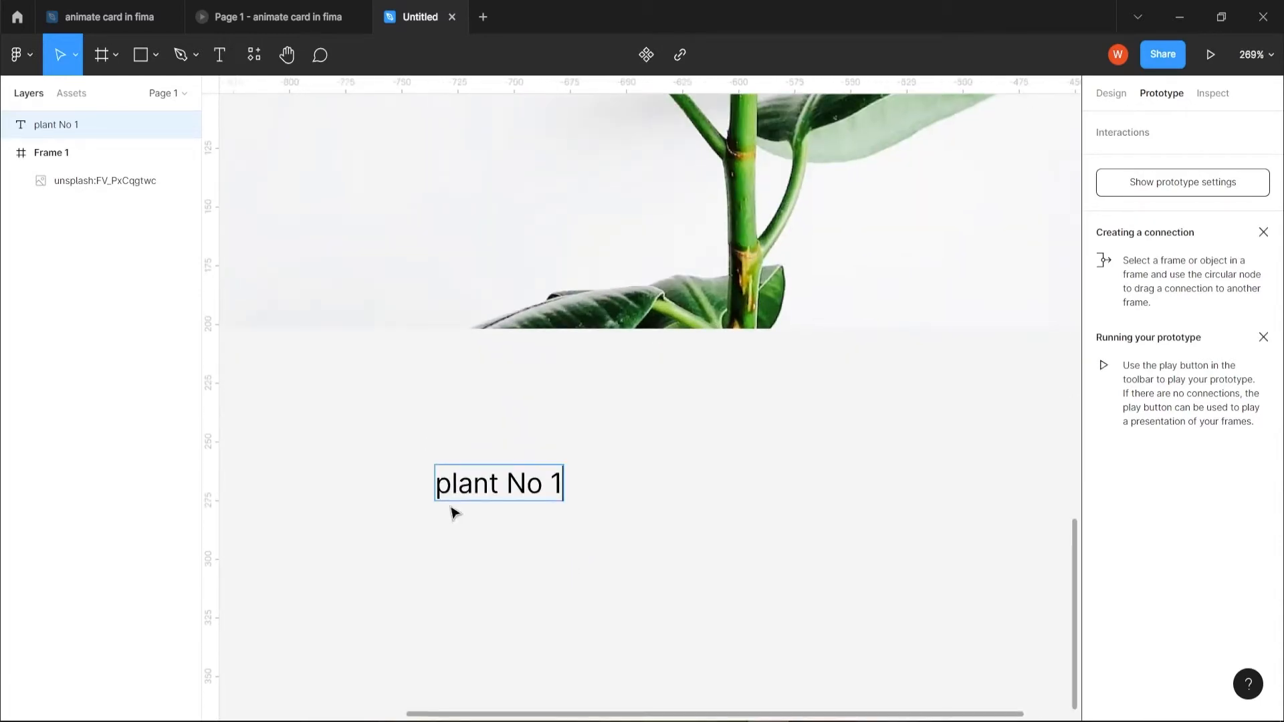
{"action": "left_click_drag", "start_coordinate": [449, 485], "coordinate": [435, 484]}
{"action": "type", "text": "P"}
{"action": "key", "text": "Escape"}
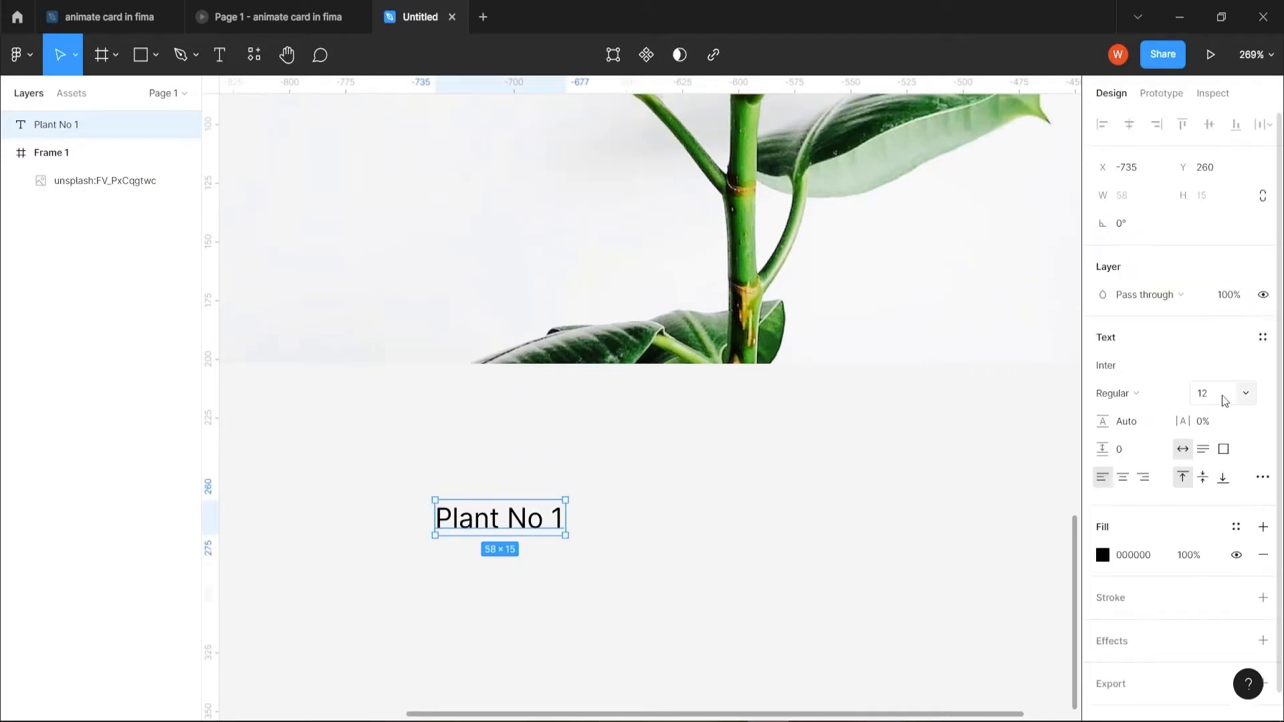
- Style the "Plant No 1" text as Bold at size 23 and move it closer beneath the photo
{"action": "left_click", "coordinate": [1149, 396]}
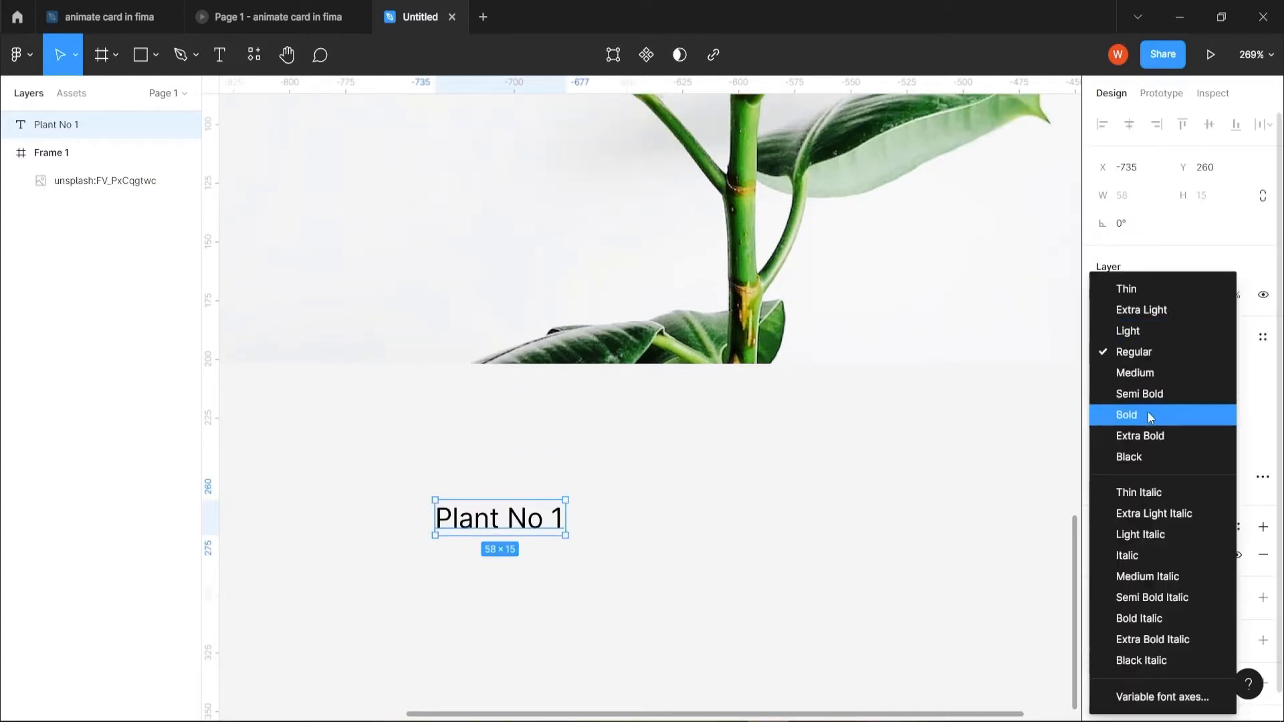
{"action": "left_click", "coordinate": [1136, 415]}
{"action": "left_click", "coordinate": [1219, 404]}
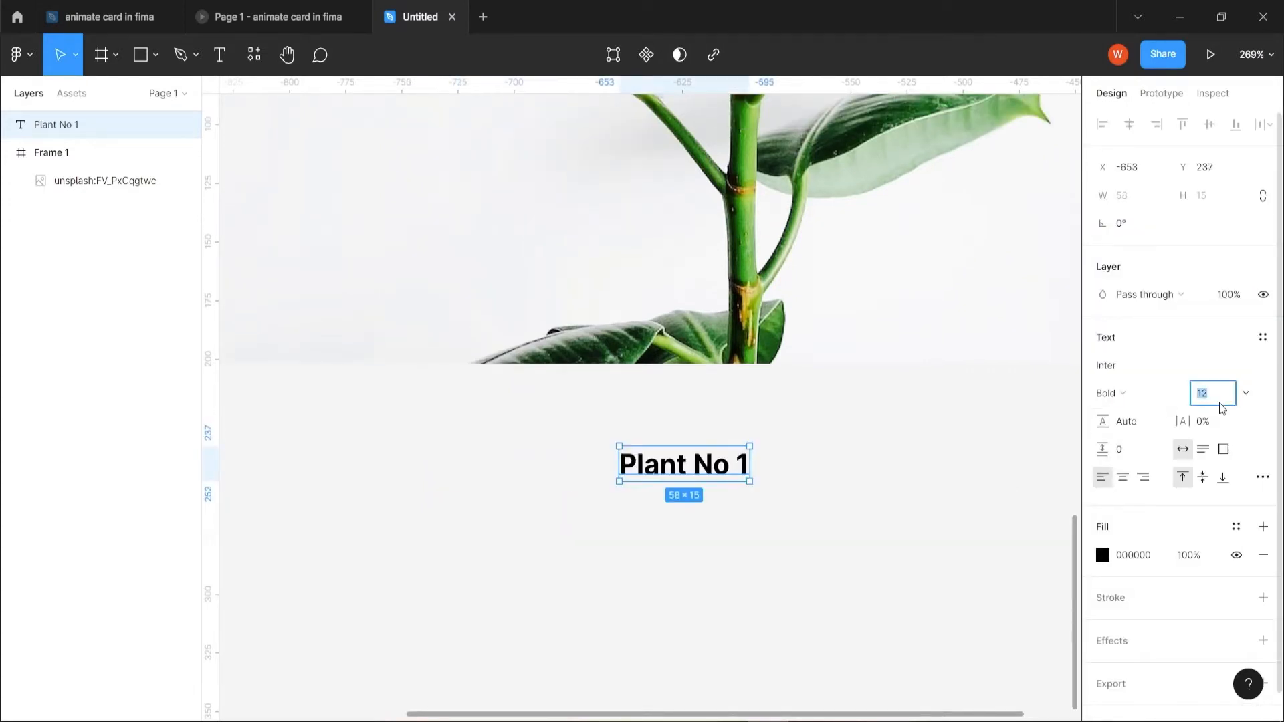
{"action": "type", "text": "23"}
{"action": "key", "text": "Return"}
- Duplicate the title text just below itself and change the copy to read "This plant is very strong"
{"action": "left_click_drag", "start_coordinate": [721, 441], "coordinate": [721, 545], "text": "alt"}
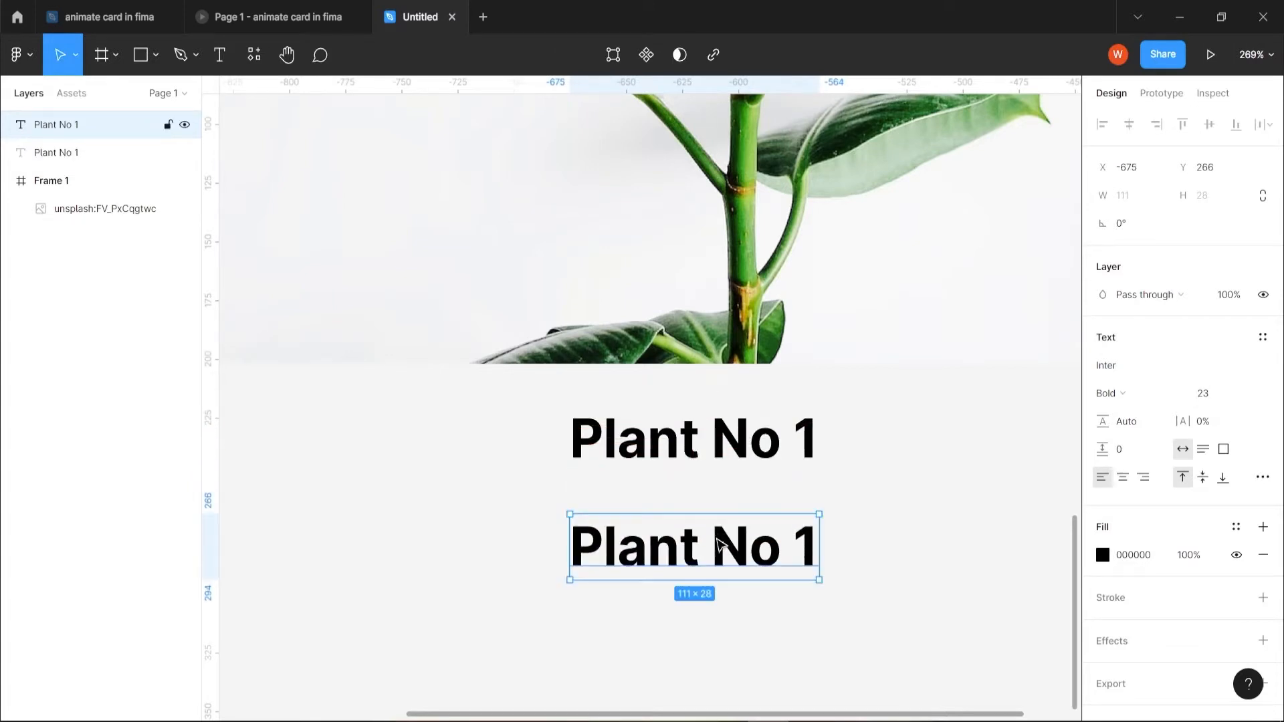
{"action": "double_click", "coordinate": [720, 543]}
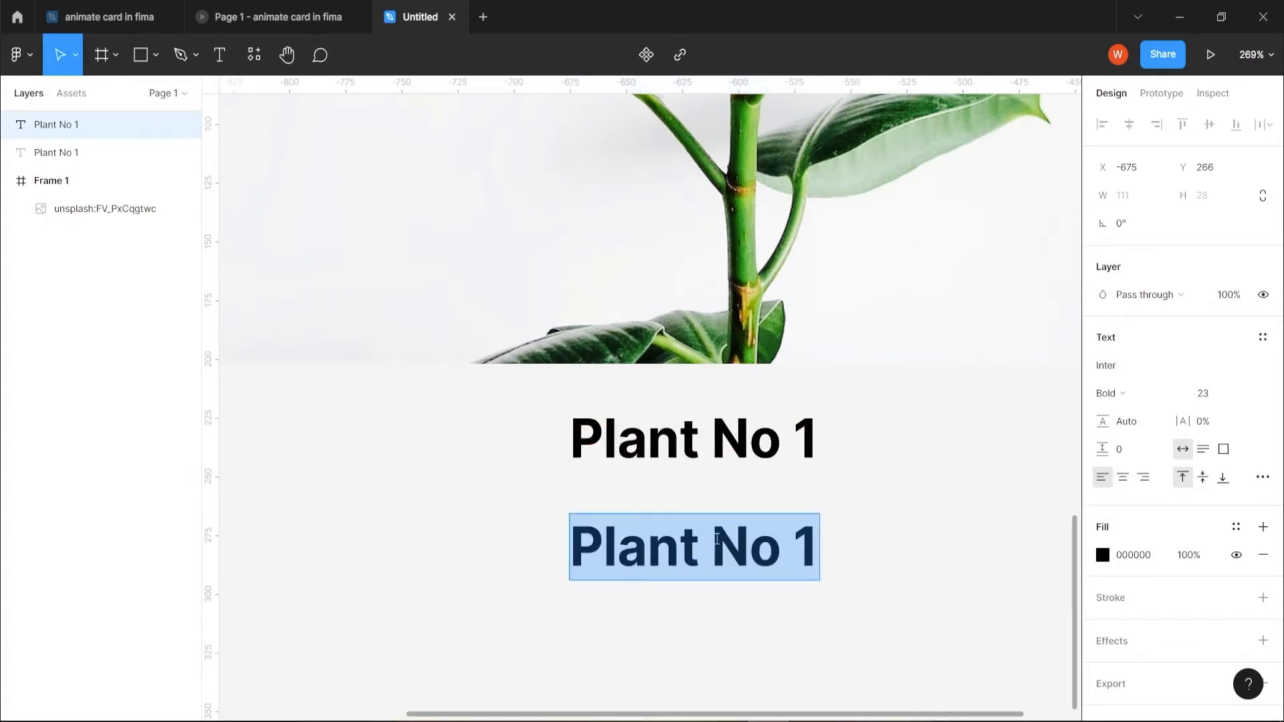
{"action": "type", "text": "This pl"}
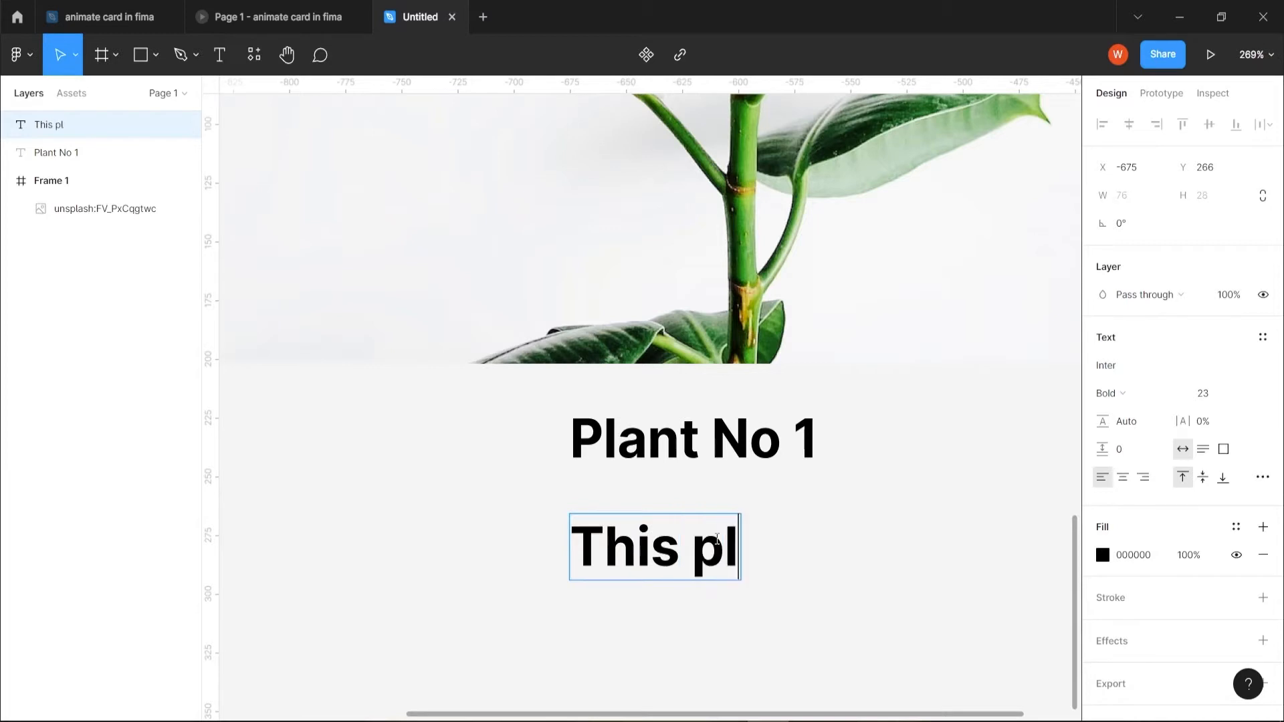
{"action": "type", "text": "ant is very st"}
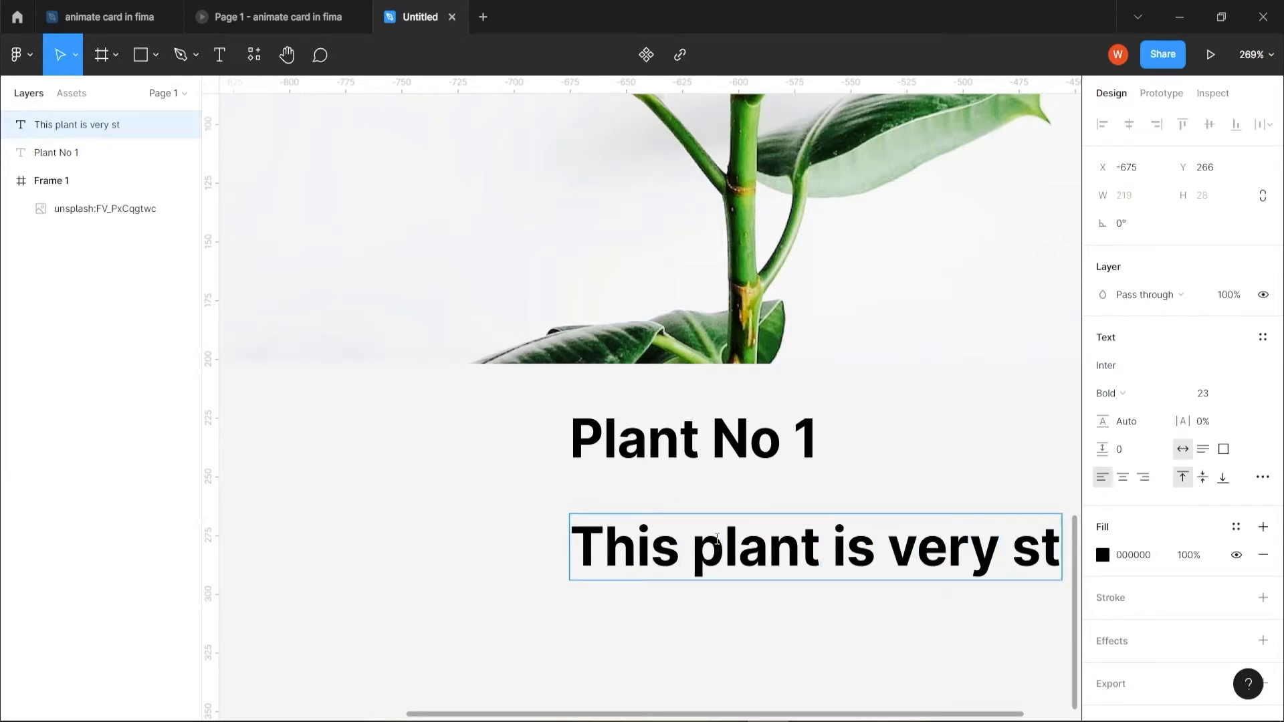
{"action": "type", "text": "rong"}
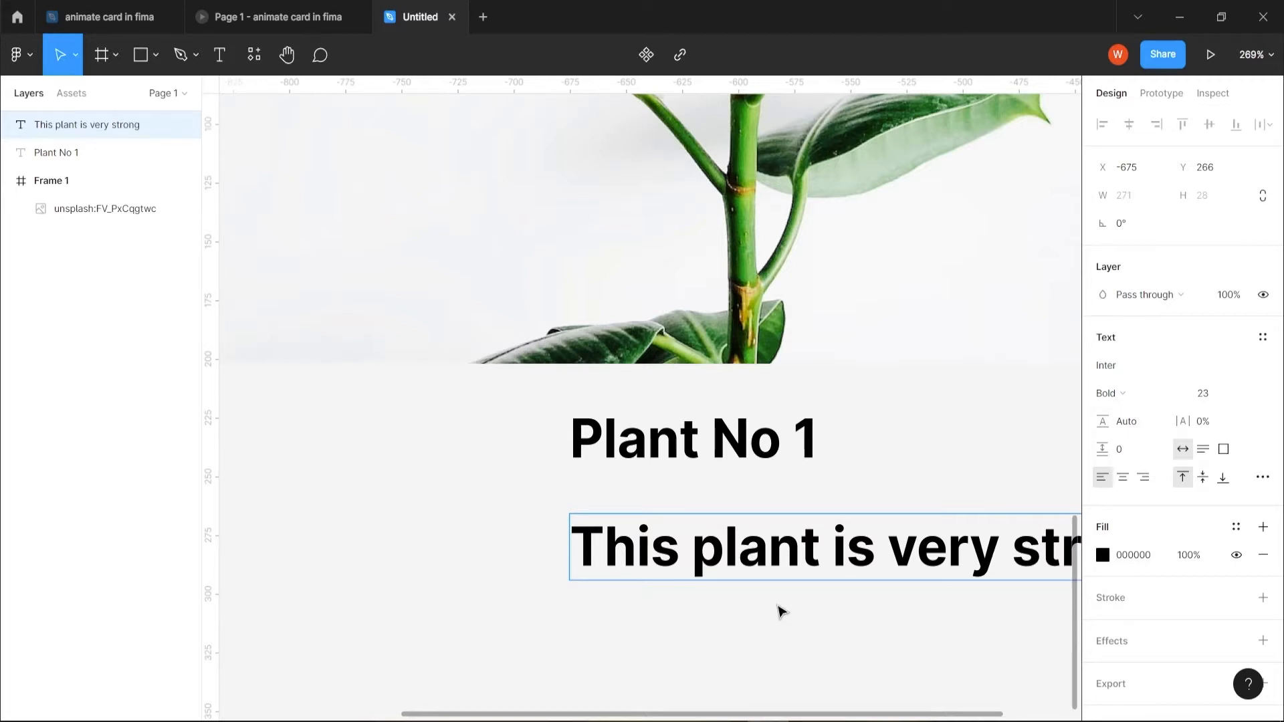
{"action": "key", "text": "Escape"}
- Set the description text's weight to Regular and centre it closely beneath the "Plant No 1" title
{"action": "scroll", "coordinate": [813, 625], "scroll_direction": "down", "scroll_amount": 3}
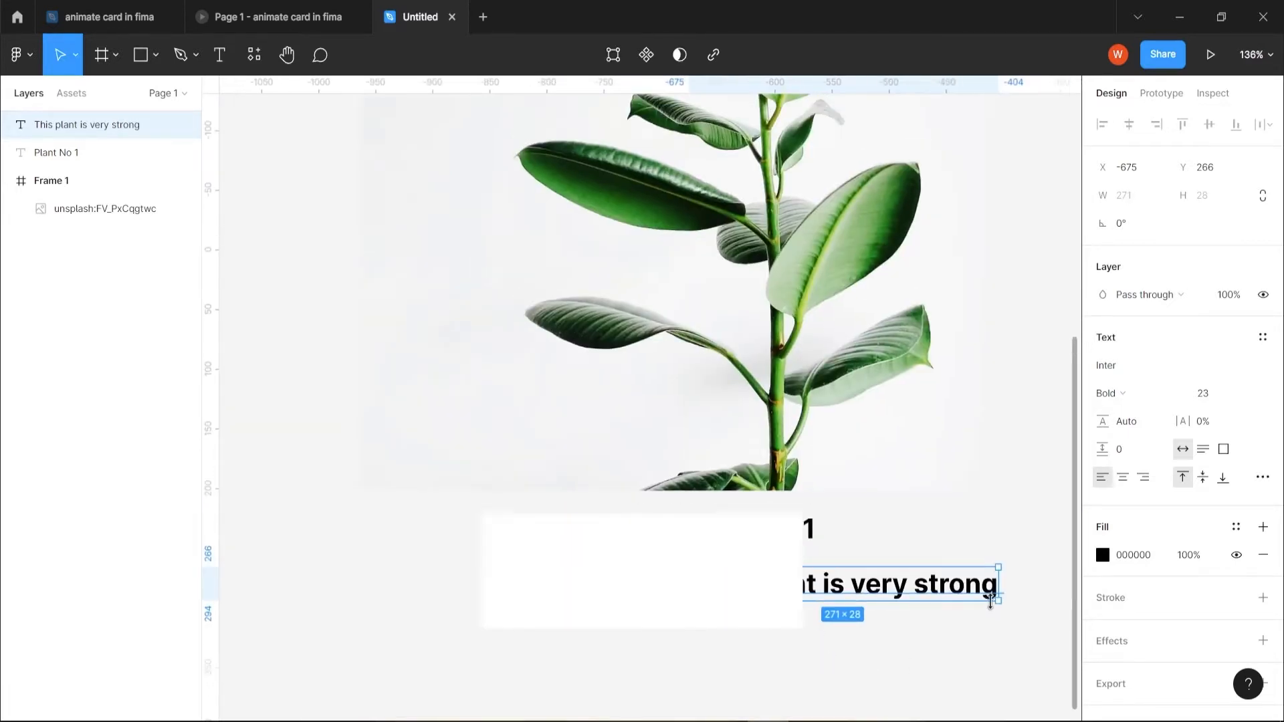
{"action": "left_click", "coordinate": [1141, 394]}
{"action": "left_click", "coordinate": [1140, 329]}
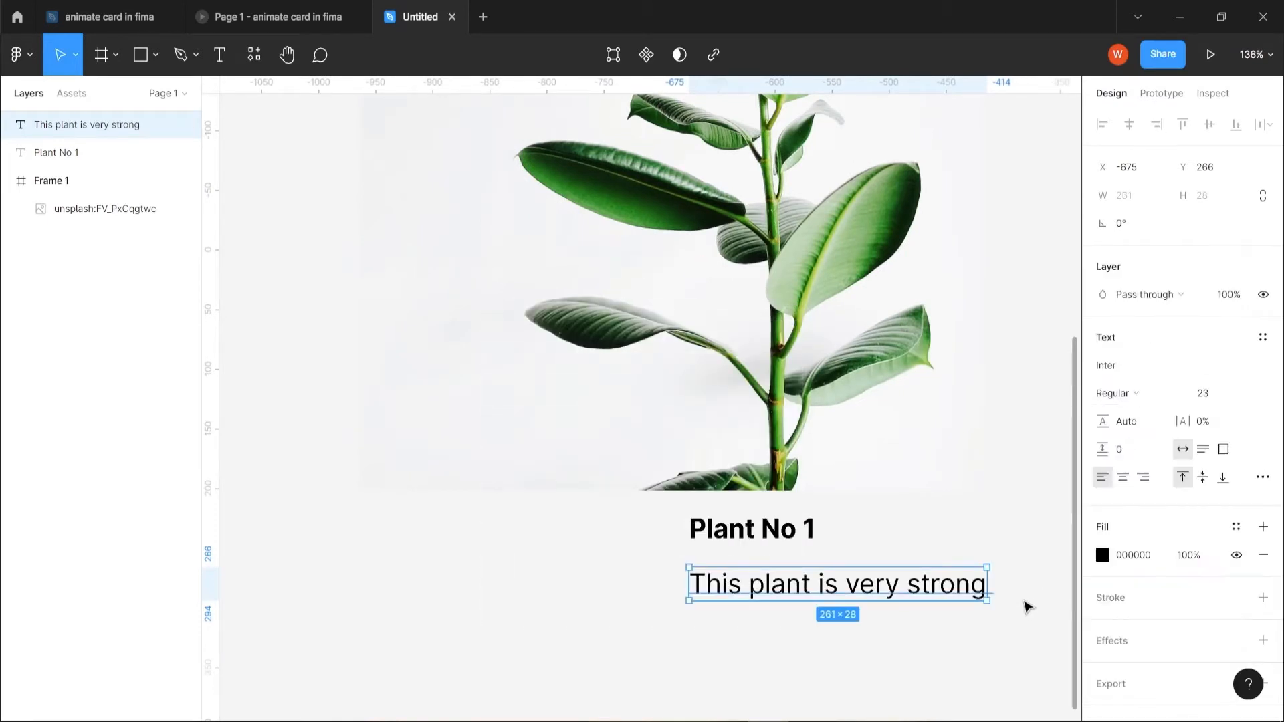
{"action": "left_click_drag", "start_coordinate": [896, 588], "coordinate": [814, 581]}
- Wrap the plant photo, title and description together in an auto layout frame
{"action": "scroll", "coordinate": [850, 653], "scroll_direction": "down", "scroll_amount": 3}
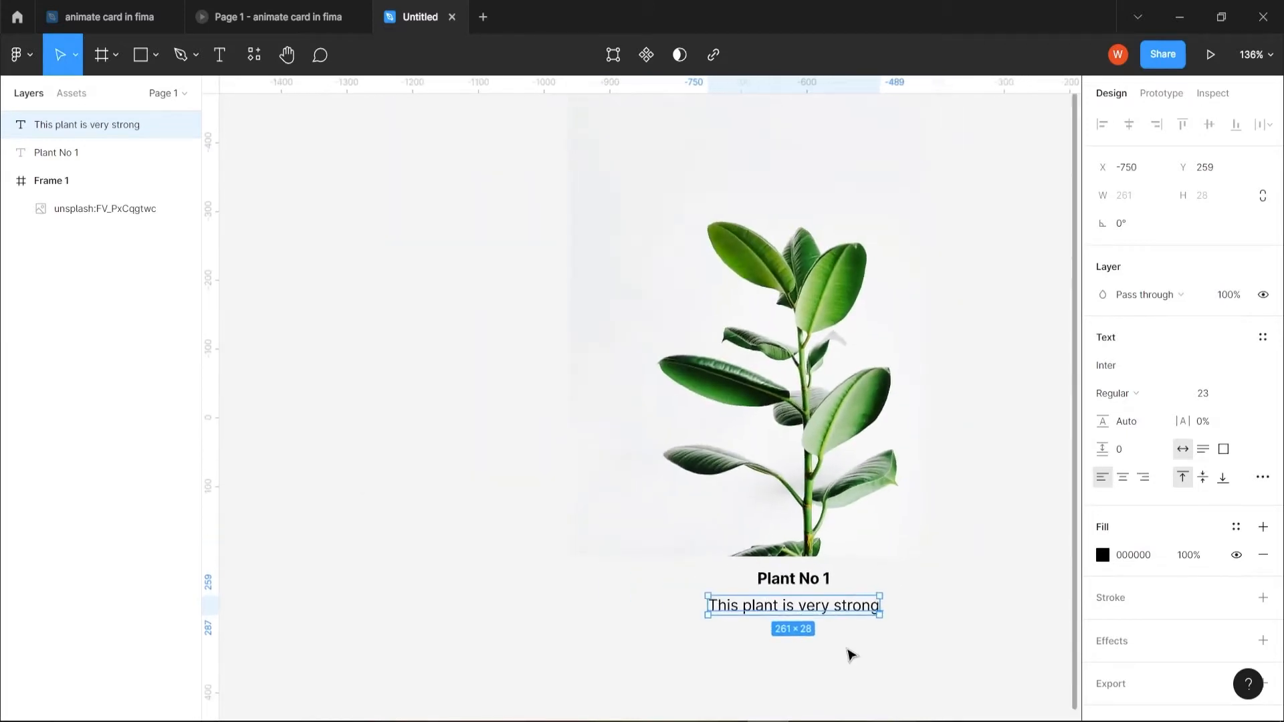
{"action": "scroll", "coordinate": [850, 654], "scroll_direction": "up", "scroll_amount": 1}
{"action": "scroll", "coordinate": [882, 680], "scroll_direction": "down", "scroll_amount": 2}
{"action": "left_click_drag", "start_coordinate": [879, 679], "coordinate": [932, 542]}
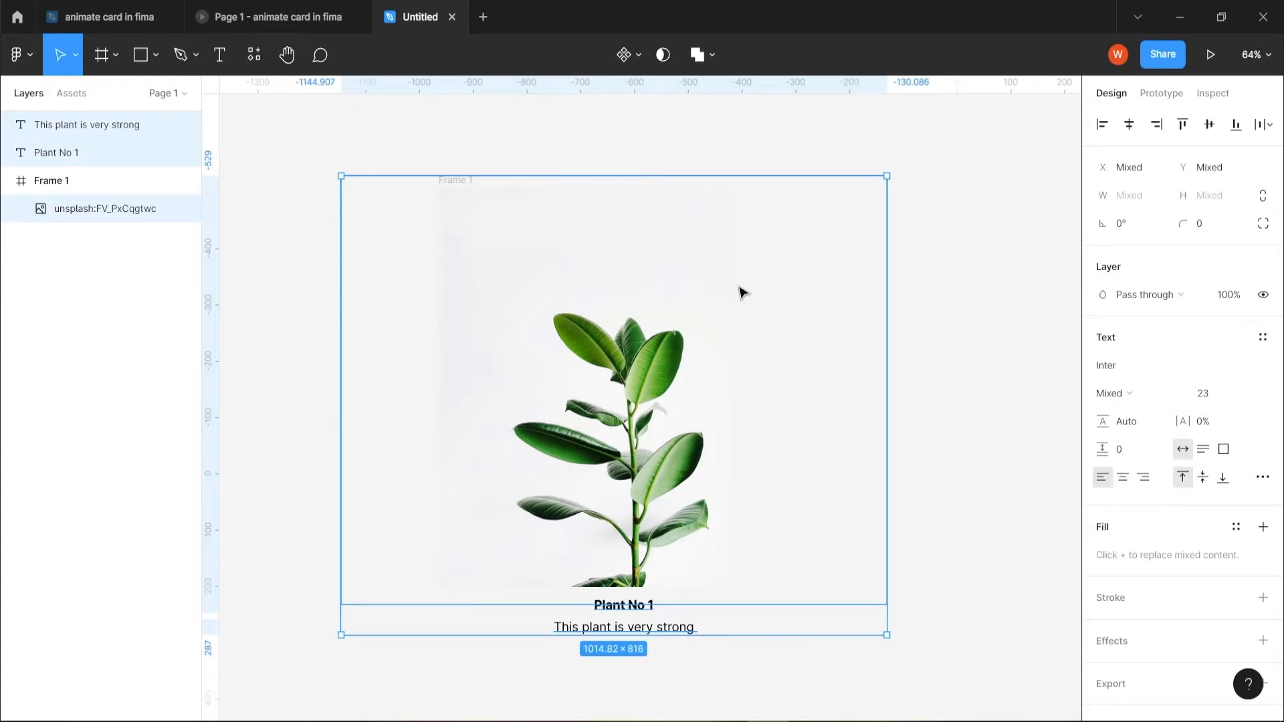
{"action": "key", "text": "shift+a"}
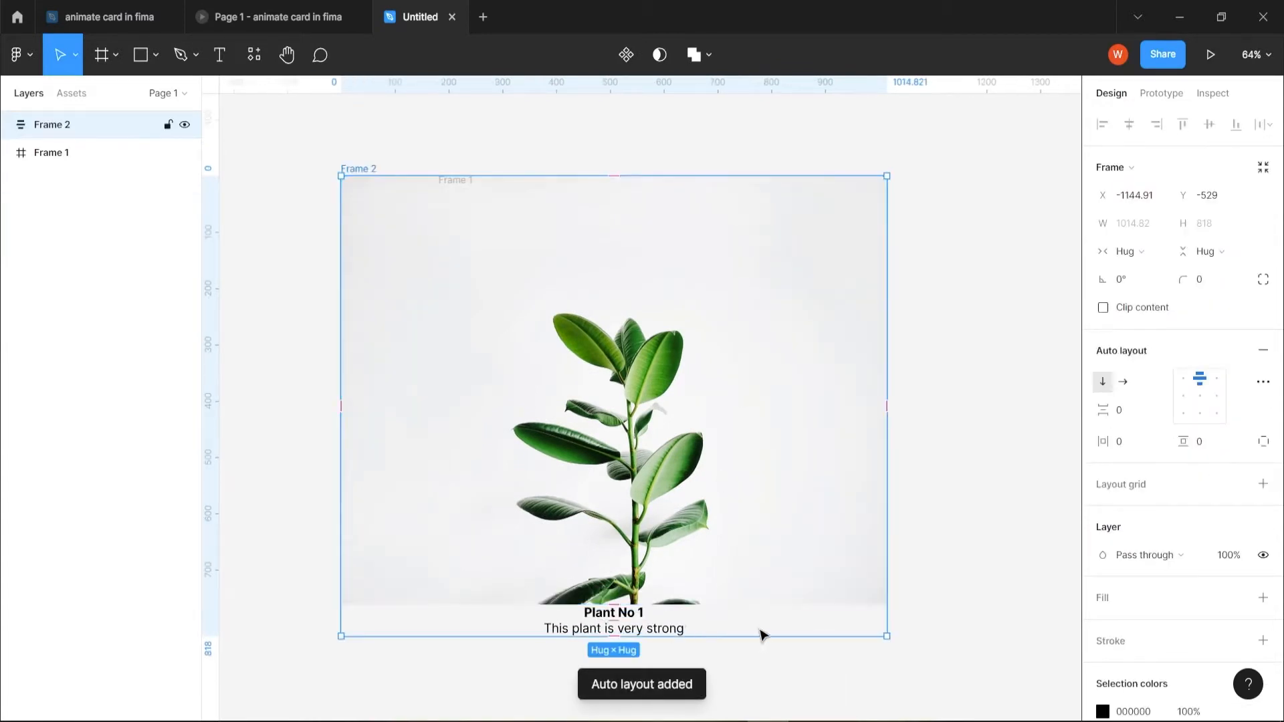
- Enlarge the auto layout frame to about 1179 × 950 and align its contents to the centre
{"action": "scroll", "coordinate": [791, 631], "scroll_direction": "down", "scroll_amount": 1}
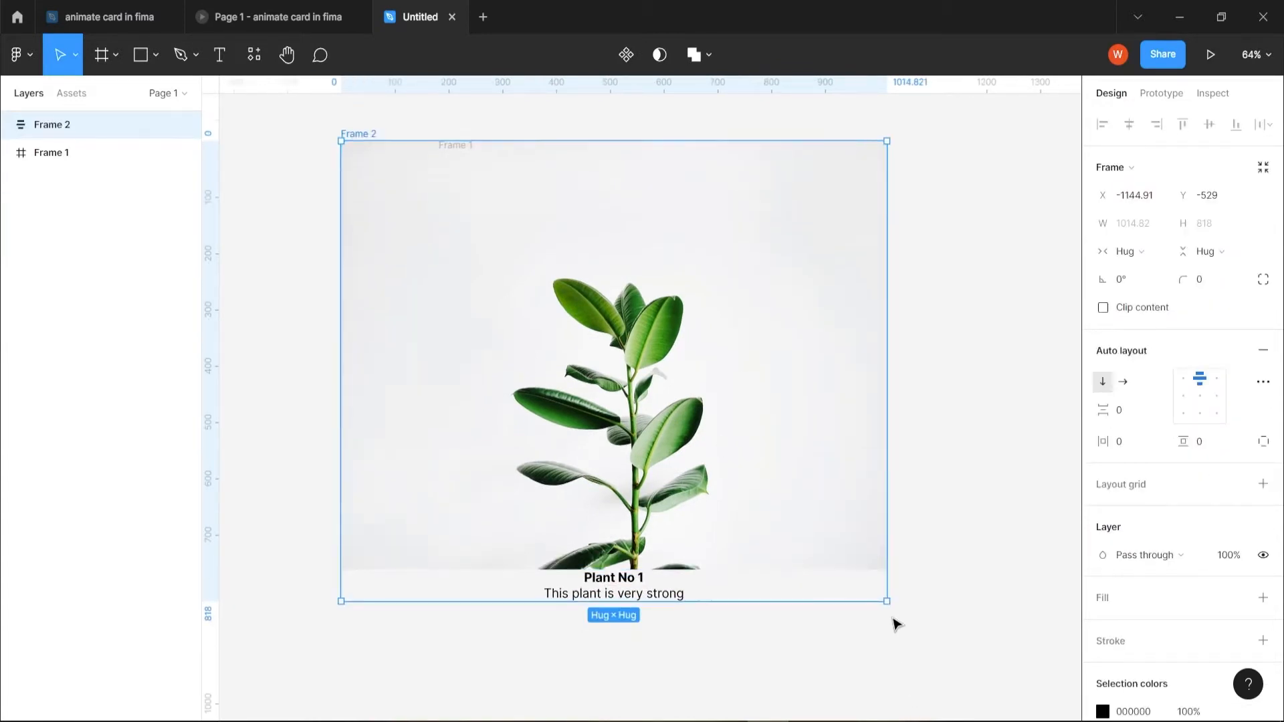
{"action": "left_click_drag", "start_coordinate": [884, 599], "coordinate": [975, 675]}
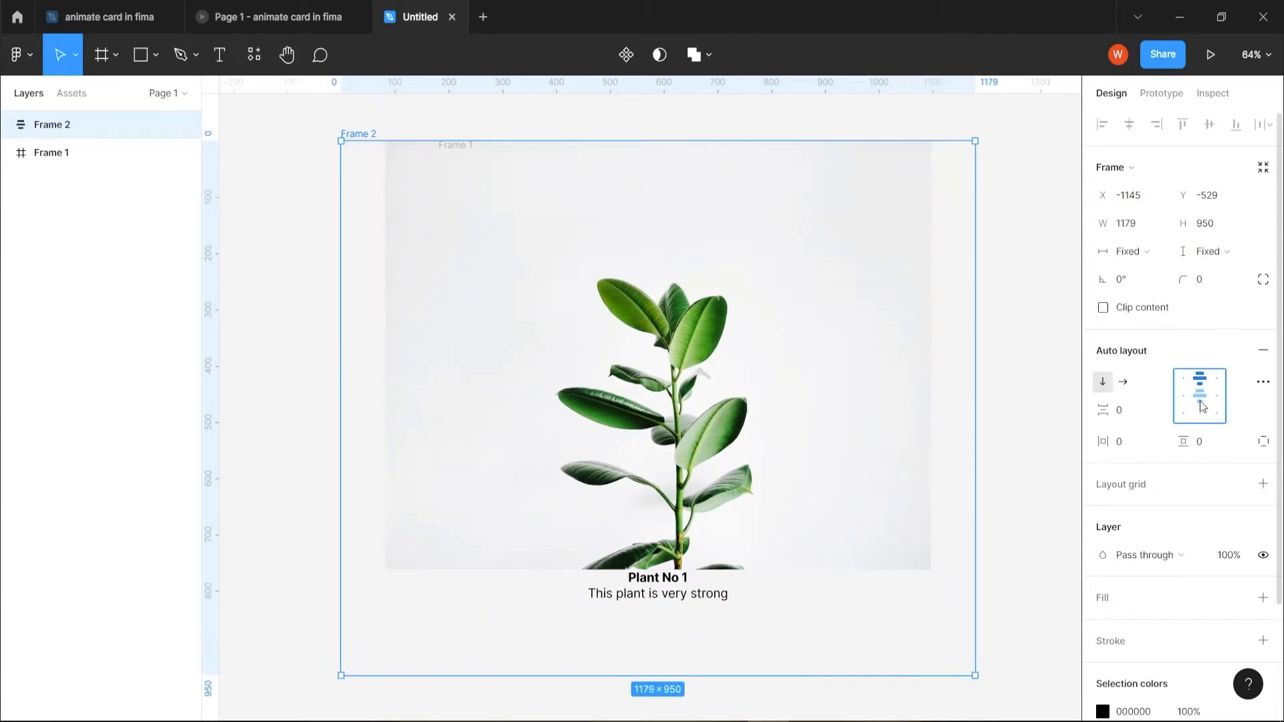
{"action": "left_click", "coordinate": [1201, 401]}
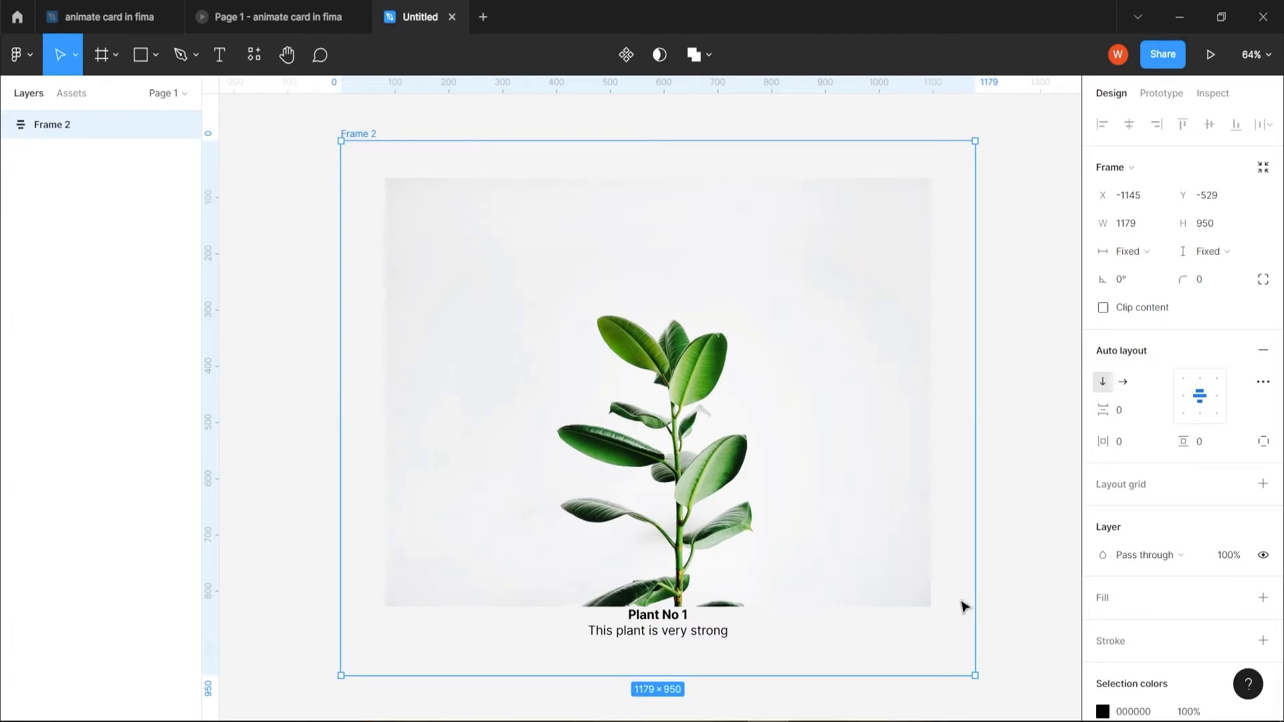
- Add a solid grey-green fill, 8D928C, to the auto layout card frame
{"action": "left_click", "coordinate": [1263, 599]}
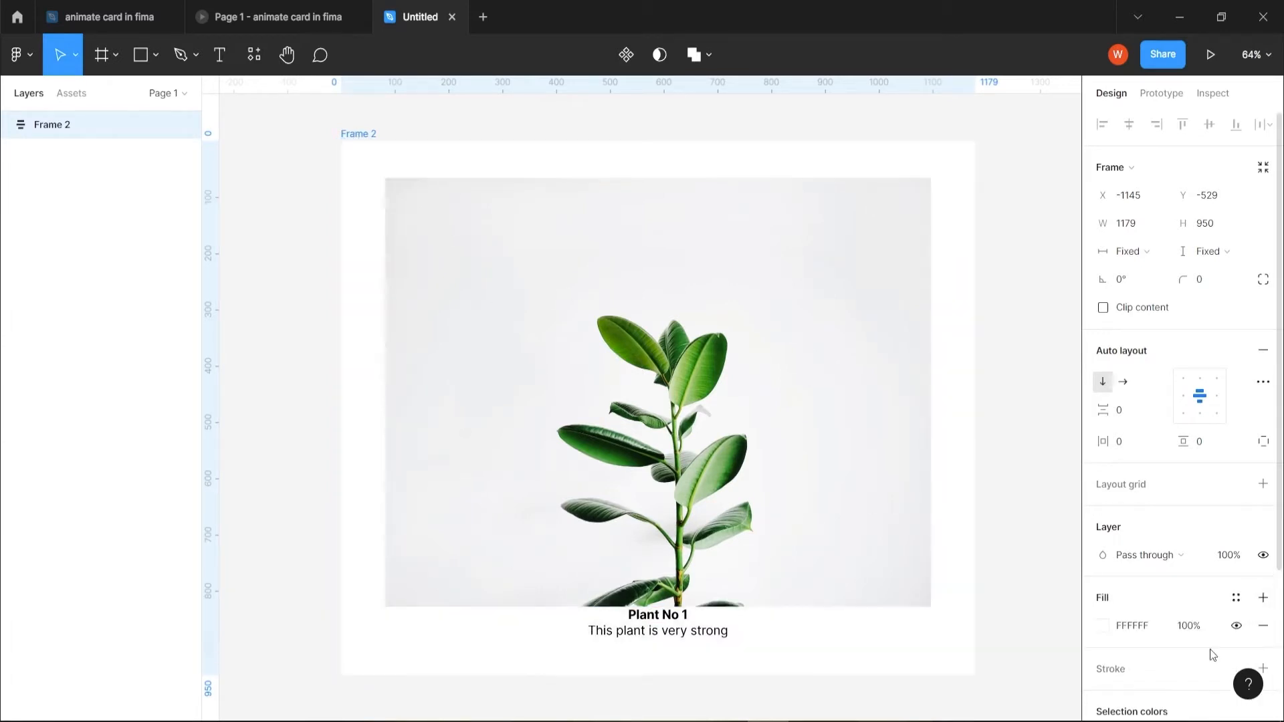
{"action": "left_click", "coordinate": [1102, 626]}
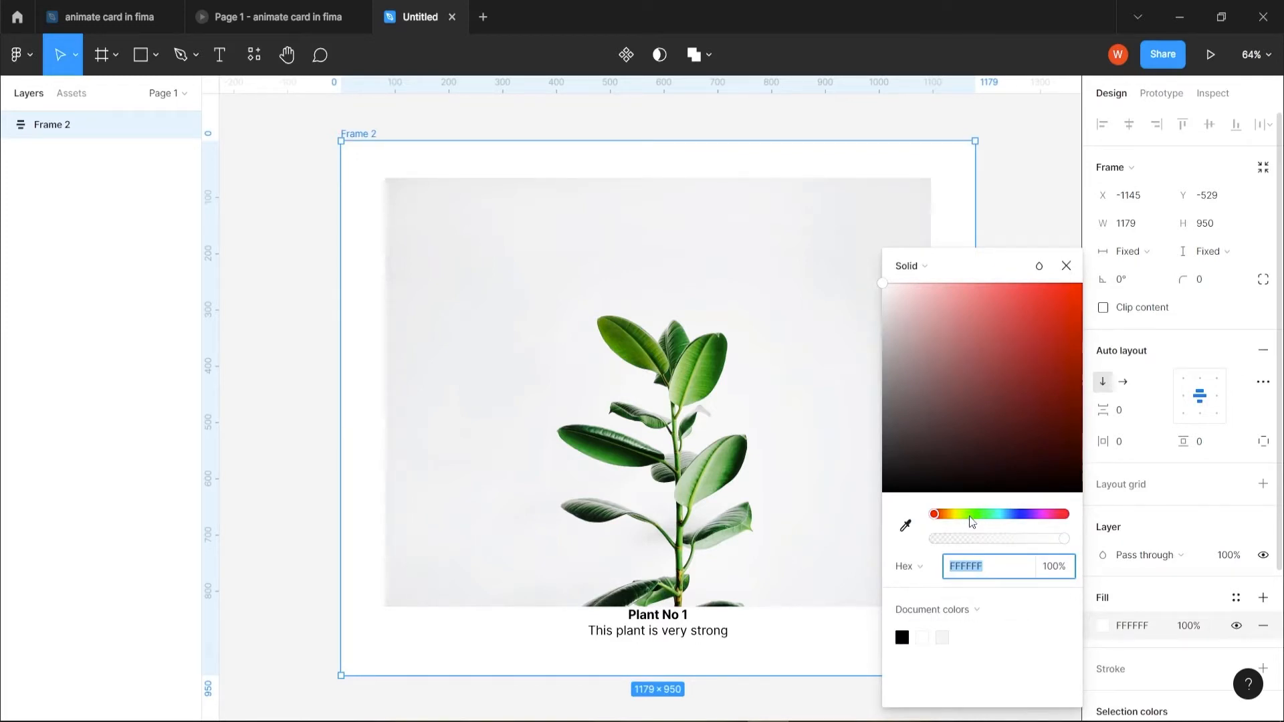
{"action": "left_click", "coordinate": [974, 515]}
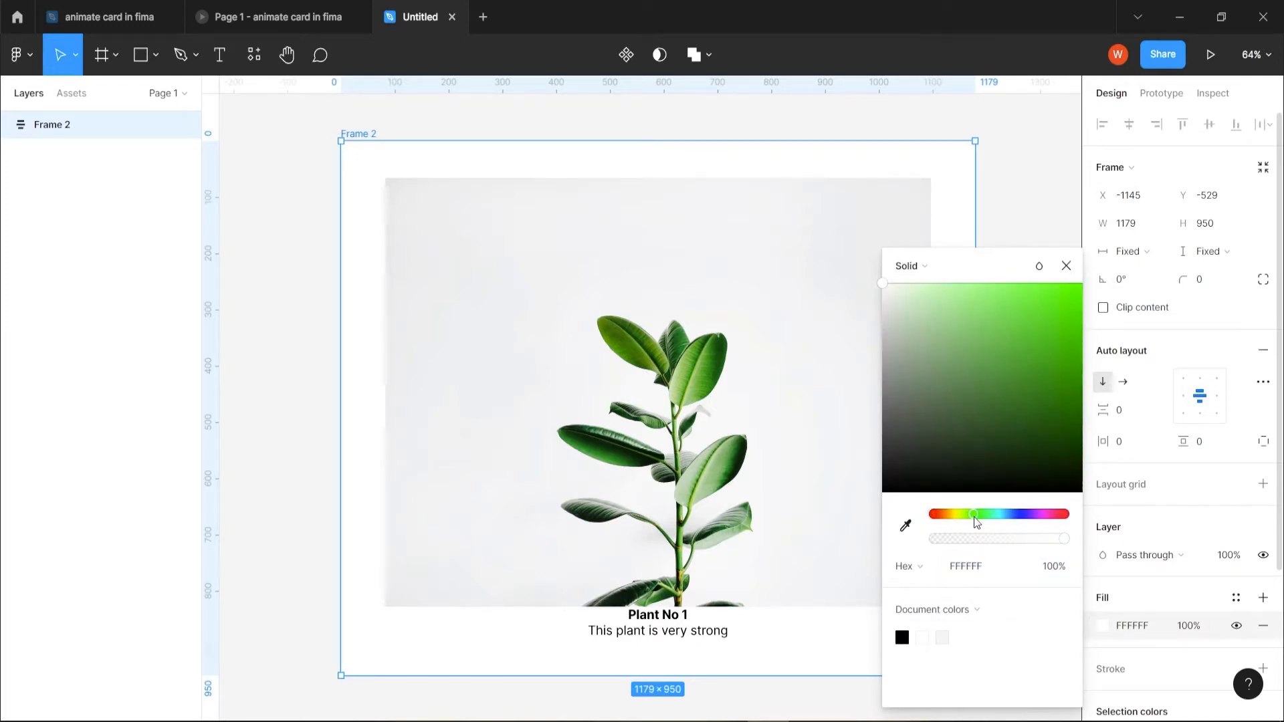
{"action": "left_click", "coordinate": [1048, 409]}
{"action": "left_click_drag", "start_coordinate": [1042, 430], "coordinate": [897, 383]}
{"action": "left_click", "coordinate": [1065, 266]}
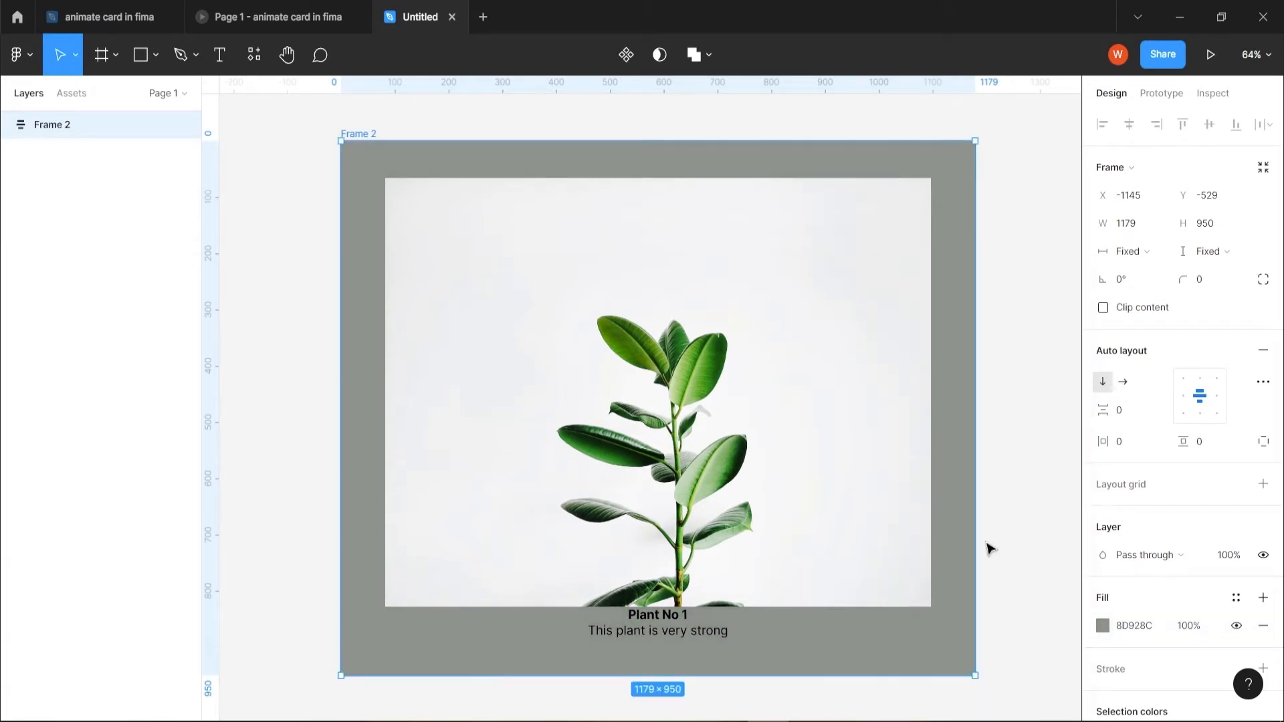
- Set the spacing between items in the card's auto layout to 15
{"action": "scroll", "coordinate": [986, 544], "scroll_direction": "down", "scroll_amount": 1}
{"action": "left_click", "coordinate": [1117, 415]}
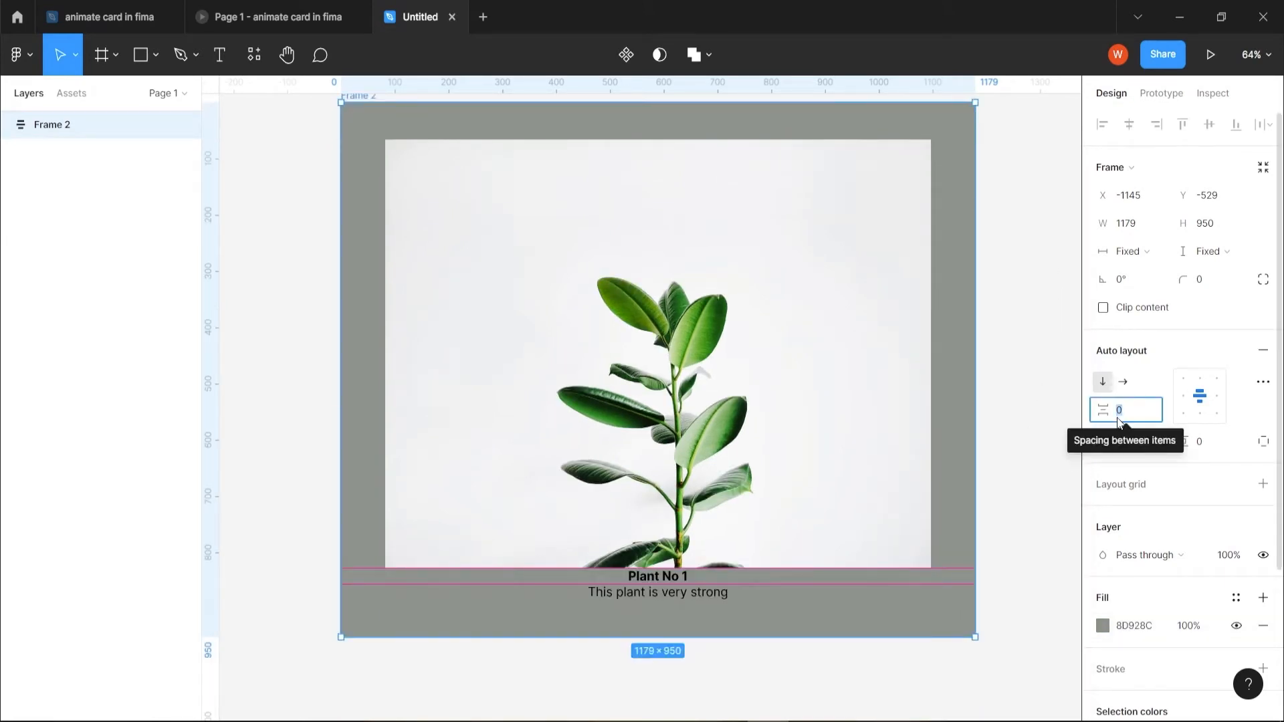
{"action": "type", "text": "5"}
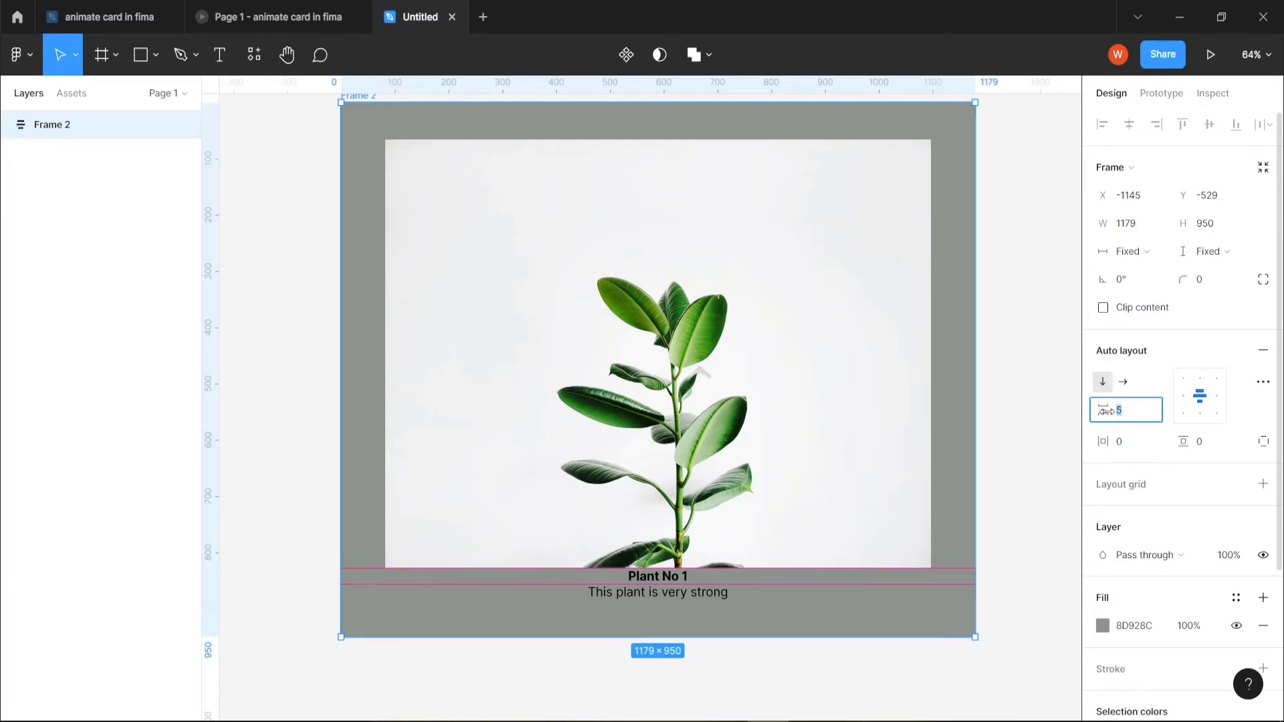
{"action": "type", "text": "15"}
{"action": "key", "text": "Return"}
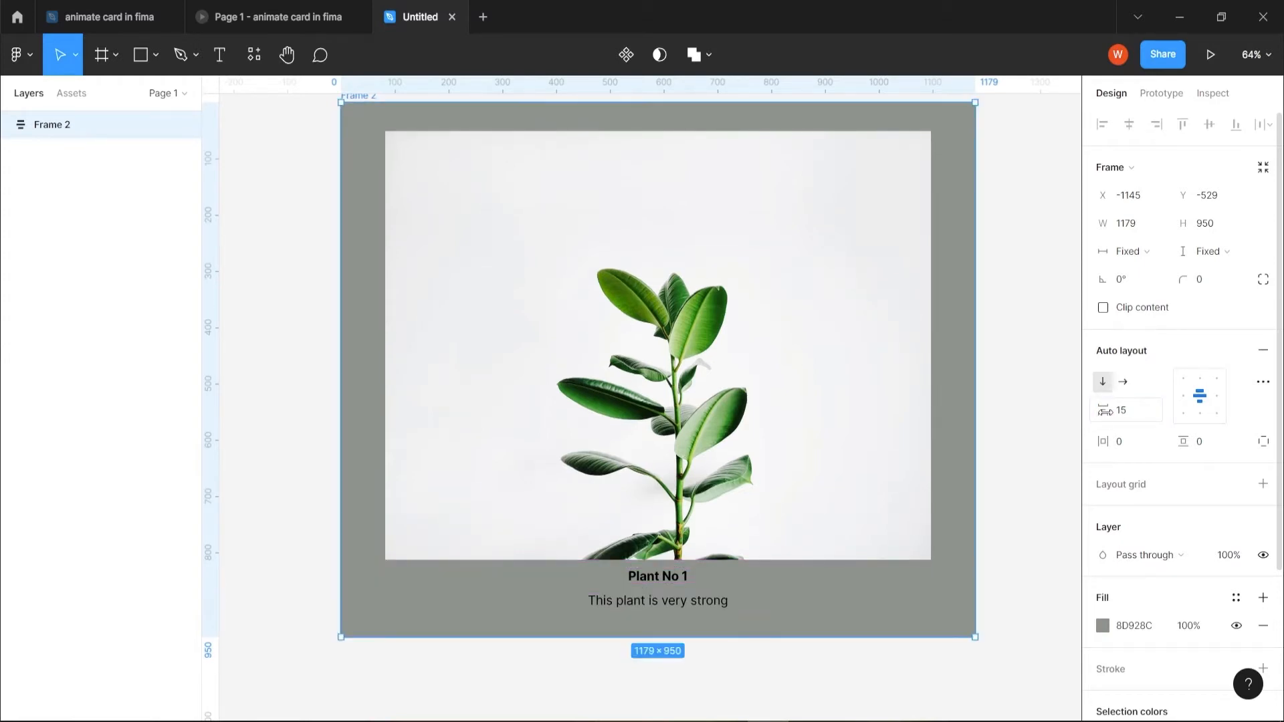
- Duplicate the plant card to the right of the original and crop the copy's photo into a leaf close-up of about 947 × 711
{"action": "scroll", "coordinate": [860, 505], "scroll_direction": "down", "scroll_amount": 5}
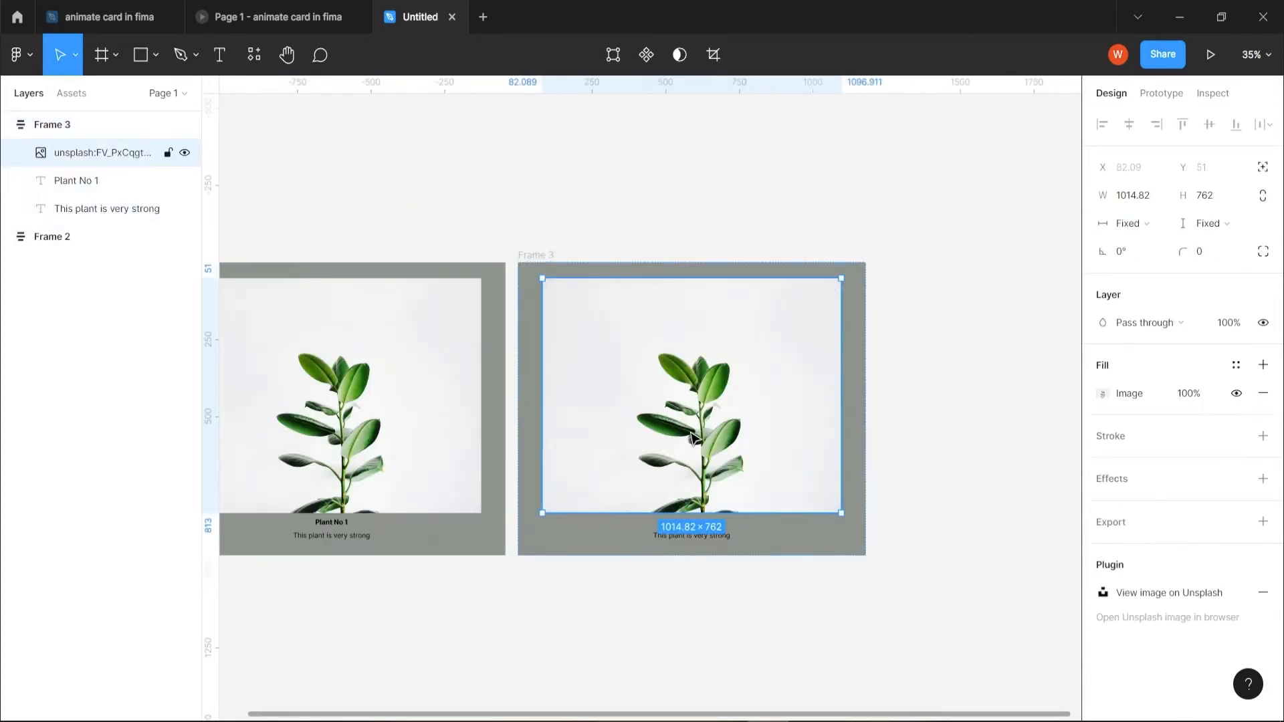
{"action": "double_click", "coordinate": [712, 433]}
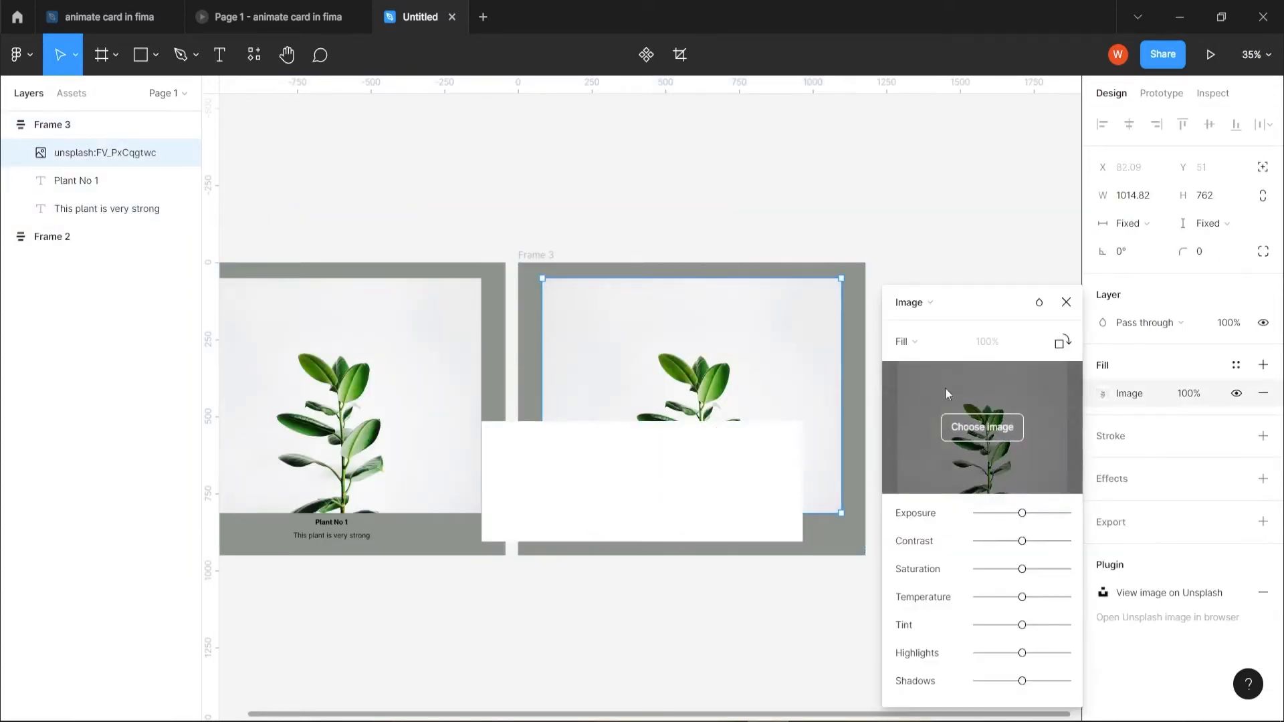
{"action": "left_click", "coordinate": [909, 341]}
{"action": "left_click", "coordinate": [927, 383]}
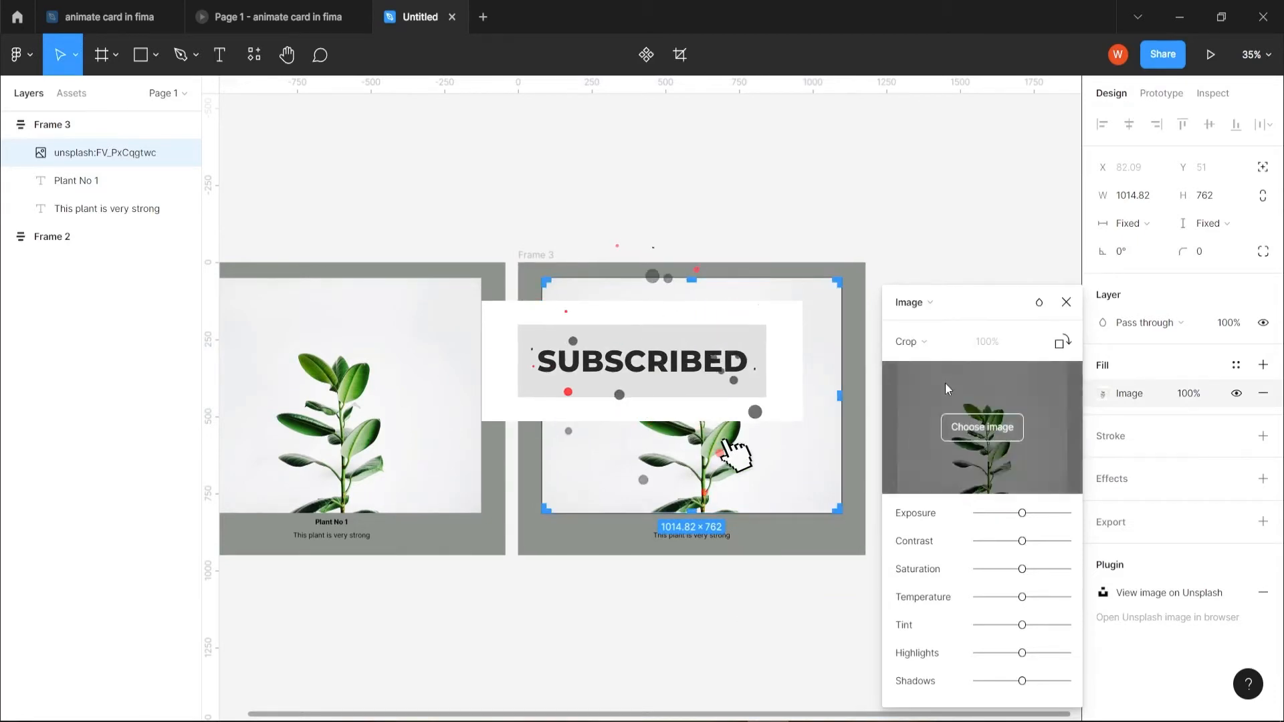
{"action": "left_click_drag", "start_coordinate": [630, 446], "coordinate": [613, 423]}
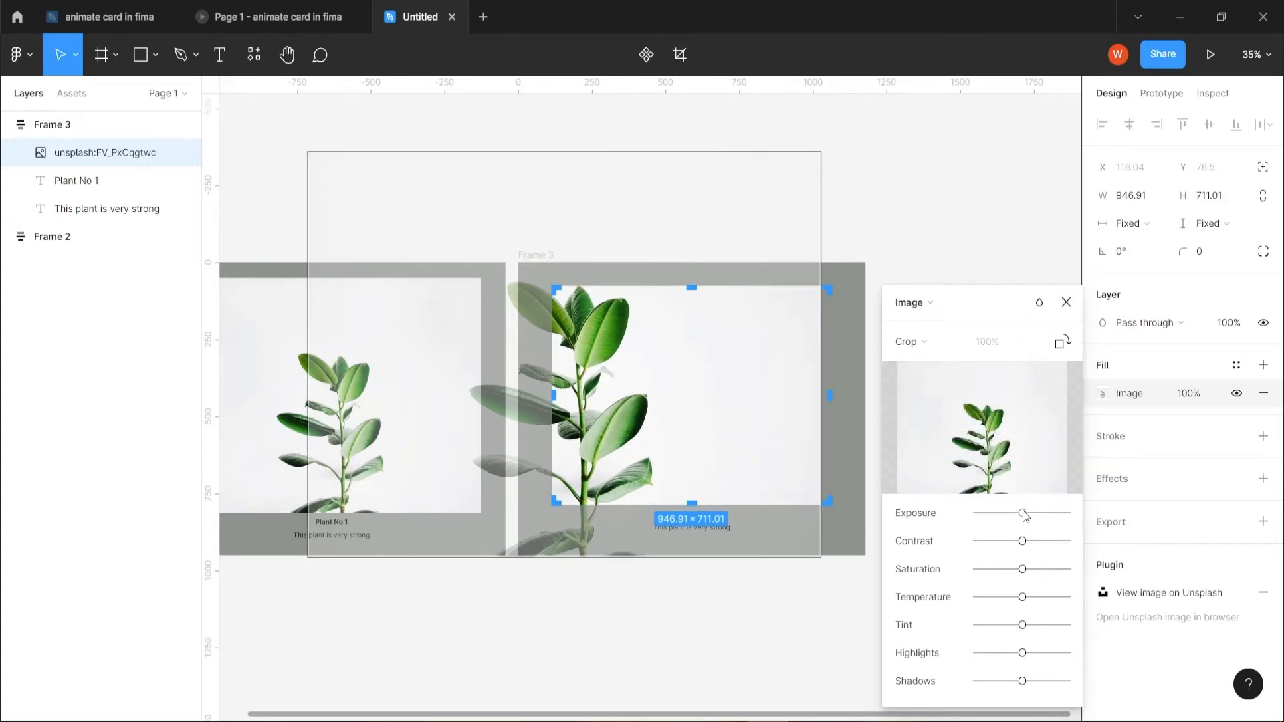
- Lower the exposure of the cropped photo, adjust its highlights slightly and shift its tint towards green
{"action": "mouse_move", "coordinate": [1024, 514]}
{"action": "left_mouse_down"}
{"action": "mouse_move", "coordinate": [1003, 515]}
{"action": "mouse_move", "coordinate": [1015, 517]}
{"action": "left_mouse_up"}
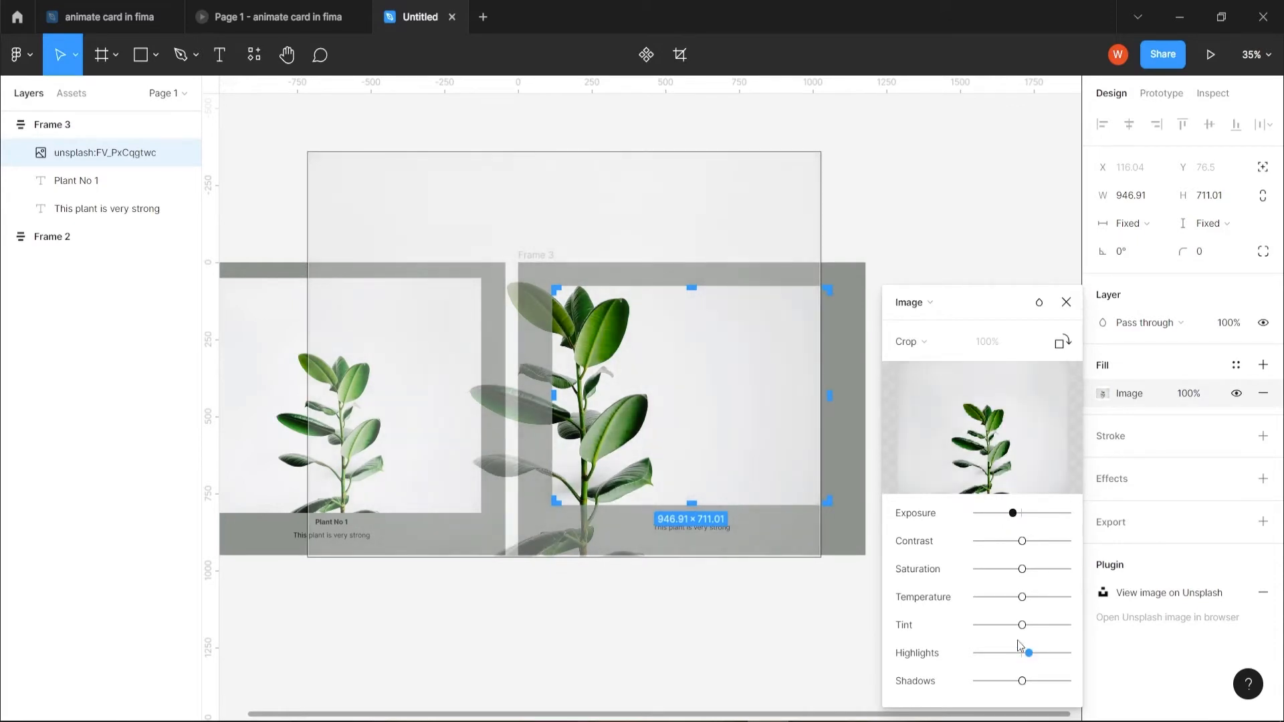
{"action": "left_click_drag", "start_coordinate": [1023, 628], "coordinate": [1016, 631]}
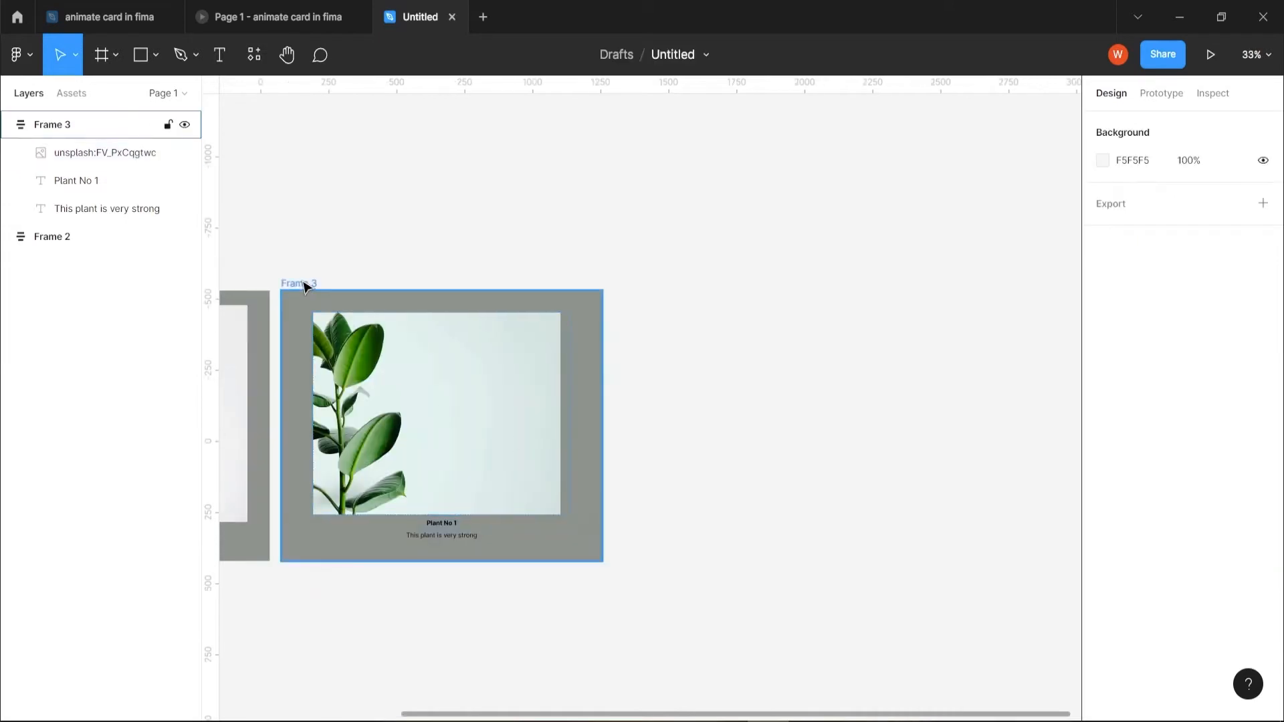
- Duplicate Frame 3 to its right and change the copy's title to Plant No 2
{"action": "left_click_drag", "start_coordinate": [303, 286], "coordinate": [682, 294]}
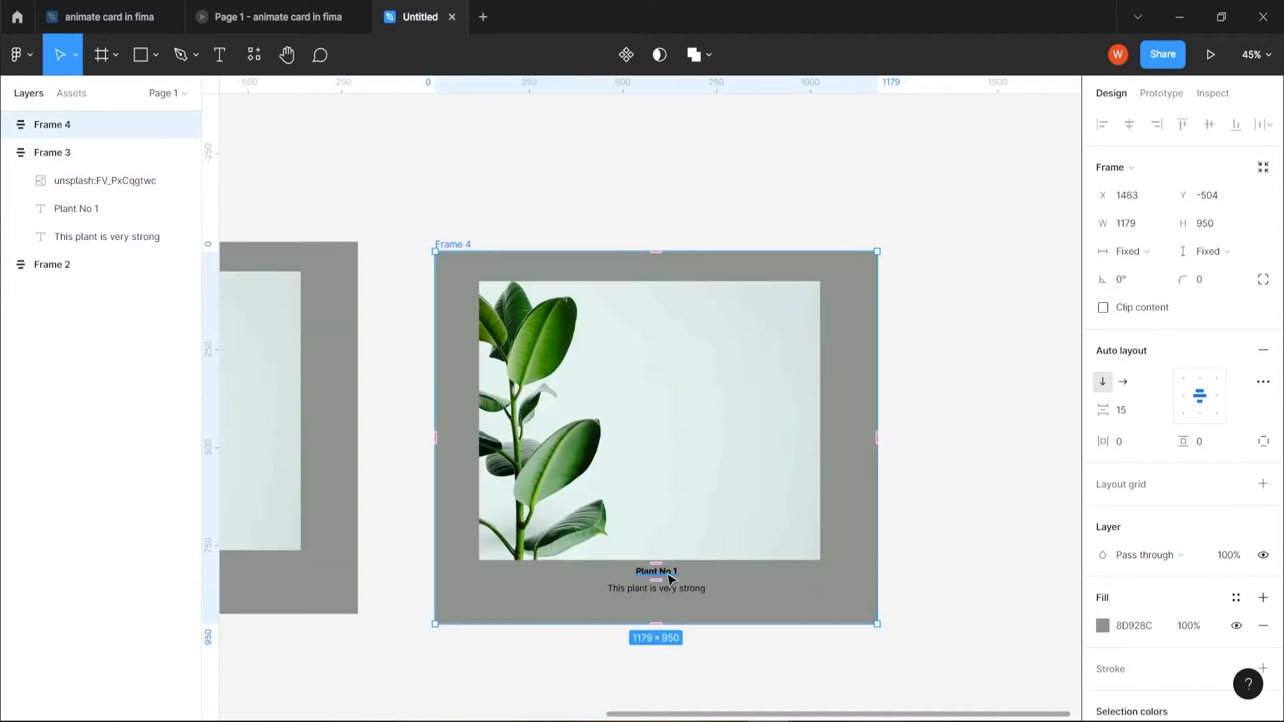
{"action": "double_click", "coordinate": [669, 574]}
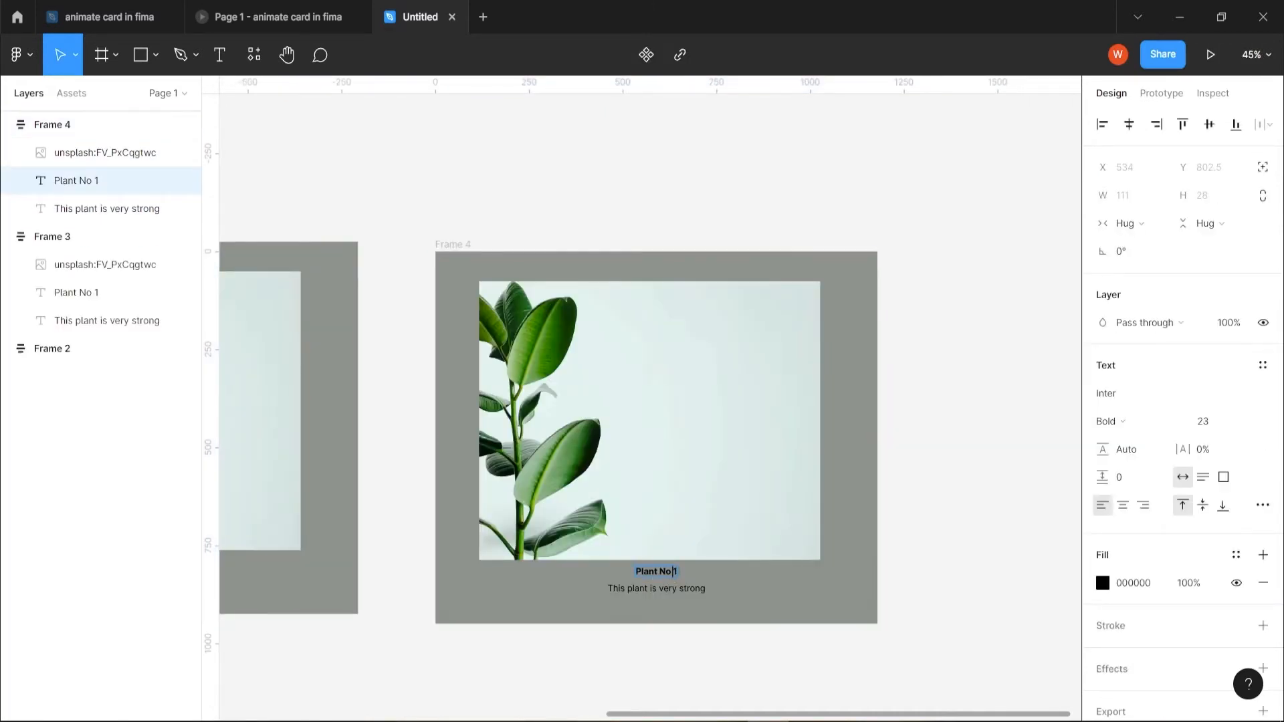
{"action": "key", "text": "Right"}
{"action": "key", "text": "BackSpace"}
{"action": "type", "text": "2"}
{"action": "key", "text": "Escape"}
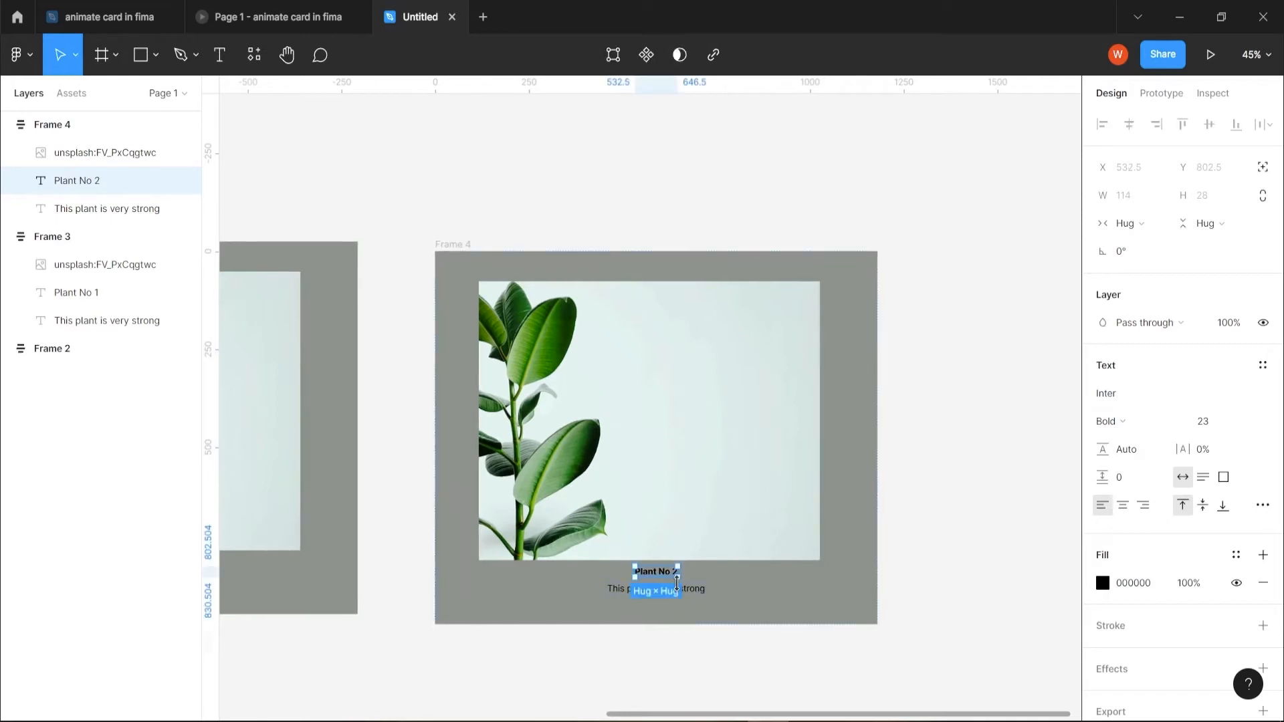
- Replace the photo in the Plant No 2 card with an Unsplash plant picture showing leaves in two wooden vases
{"action": "left_click", "coordinate": [573, 477]}
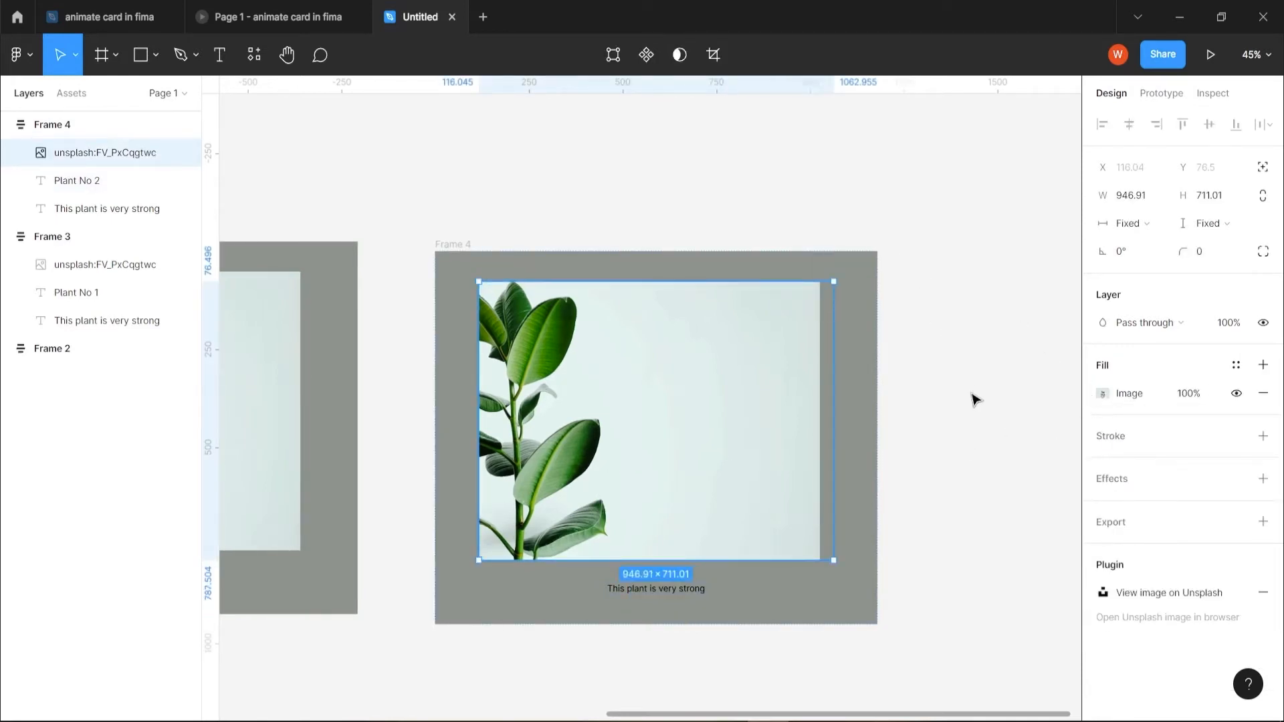
{"action": "left_click_drag", "start_coordinate": [984, 362], "coordinate": [719, 290]}
{"action": "right_click", "coordinate": [714, 281]}
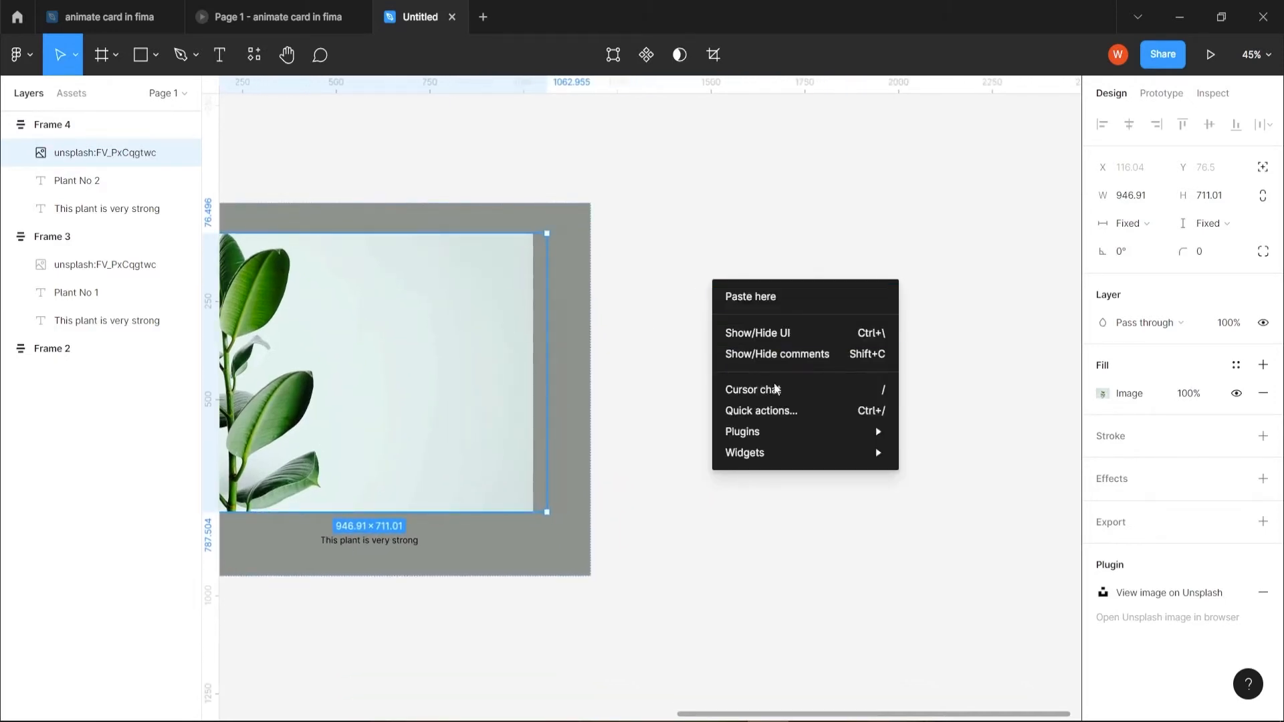
{"action": "mouse_move", "coordinate": [773, 431]}
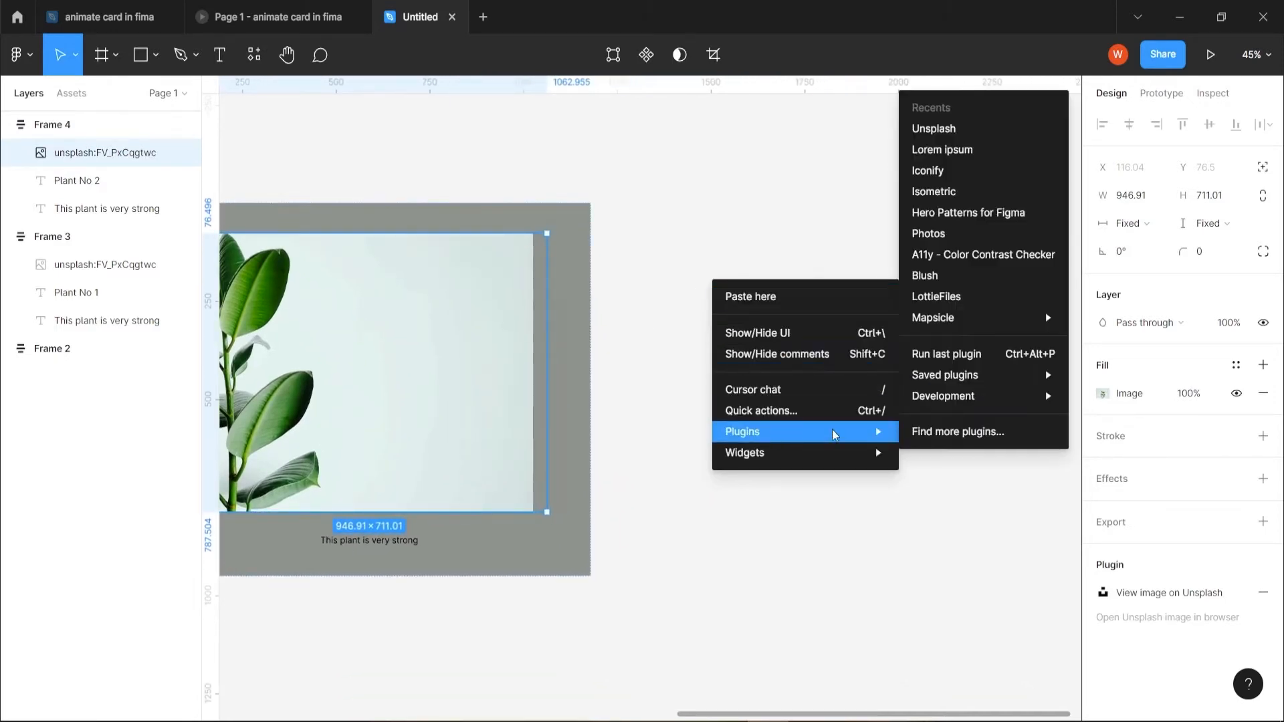
{"action": "left_click", "coordinate": [926, 130]}
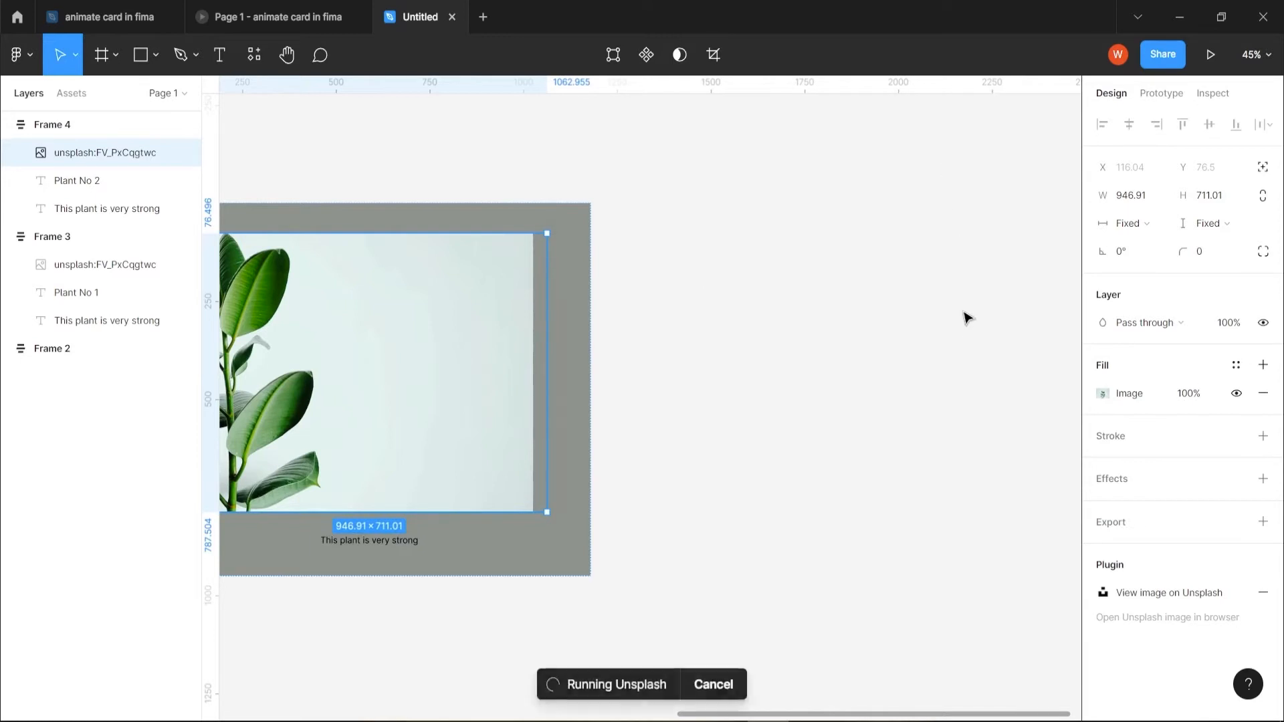
{"action": "left_click", "coordinate": [806, 323]}
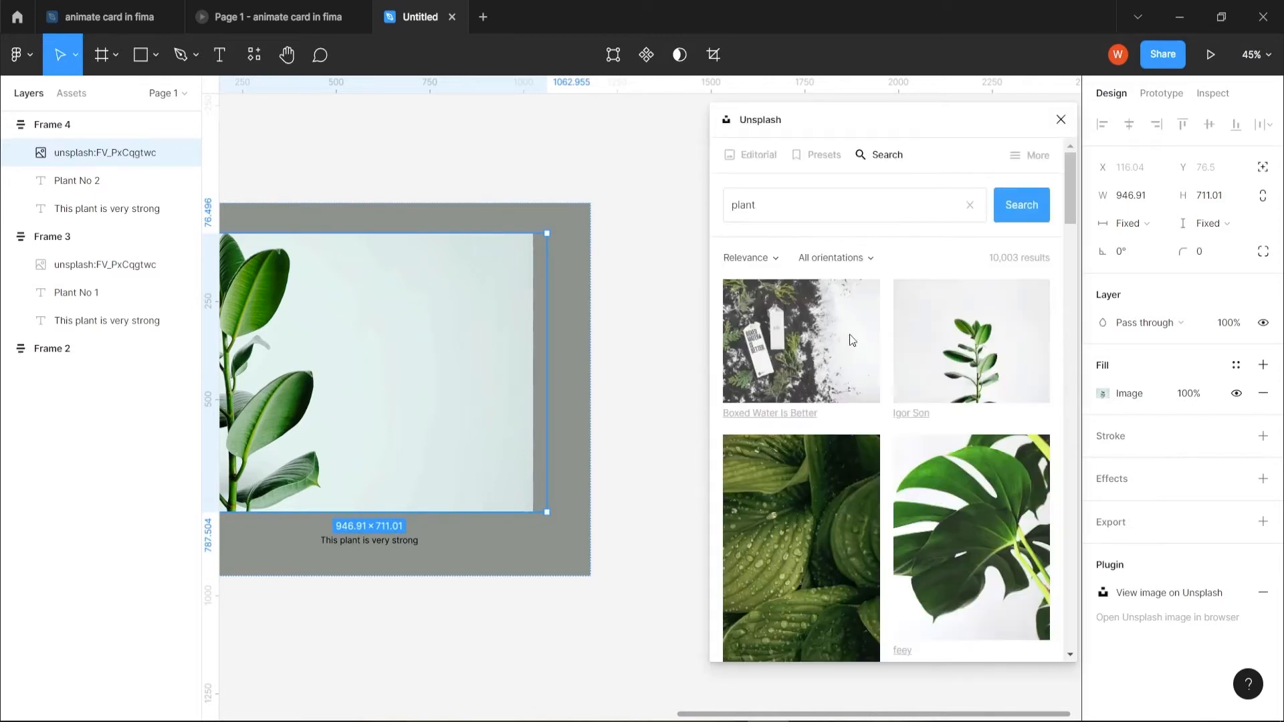
{"action": "scroll", "coordinate": [836, 468], "scroll_direction": "down", "scroll_amount": 8}
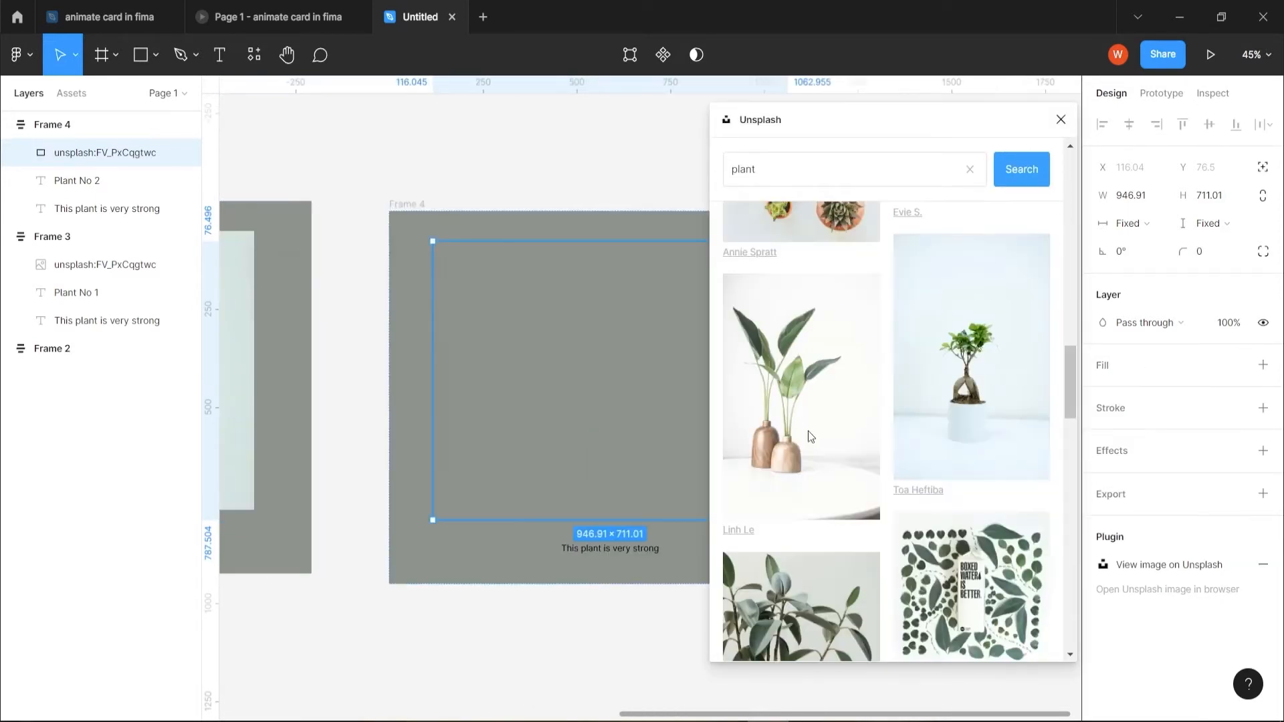
{"action": "left_click", "coordinate": [797, 427]}
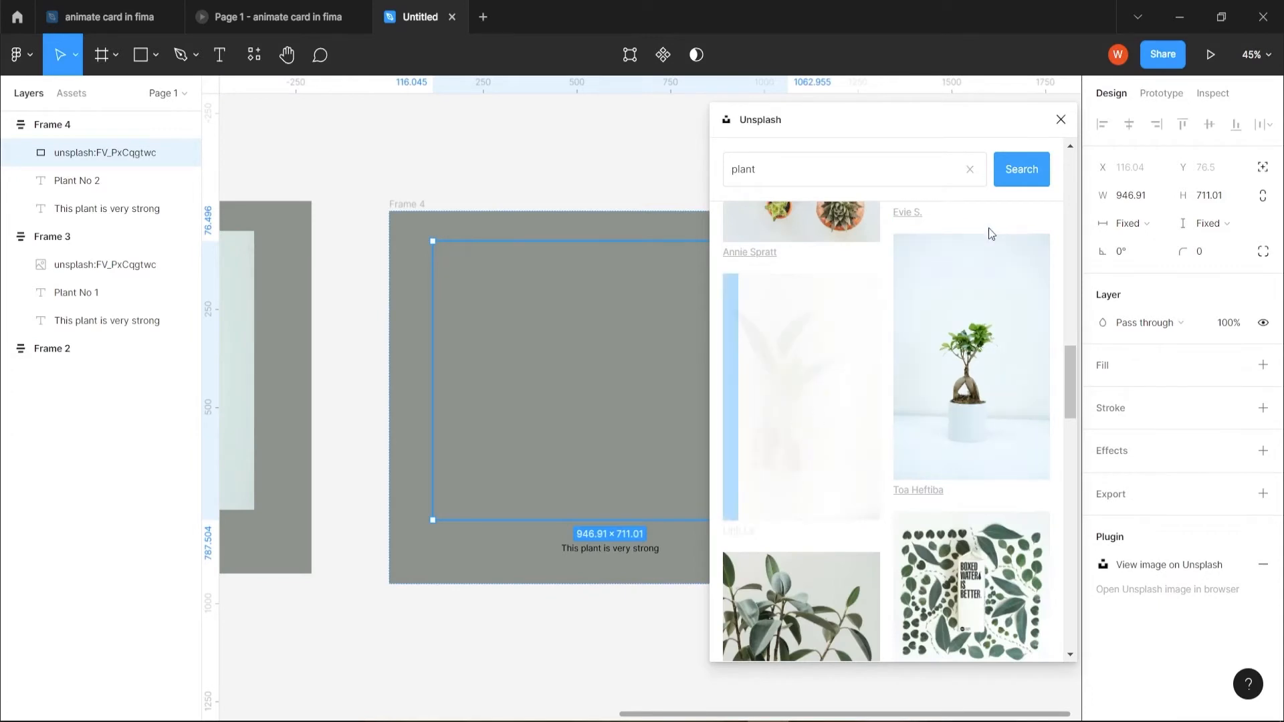
{"action": "left_click", "coordinate": [1061, 119]}
- Change the background fill of the Plant No 2 card to a light grey
{"action": "left_click", "coordinate": [805, 461]}
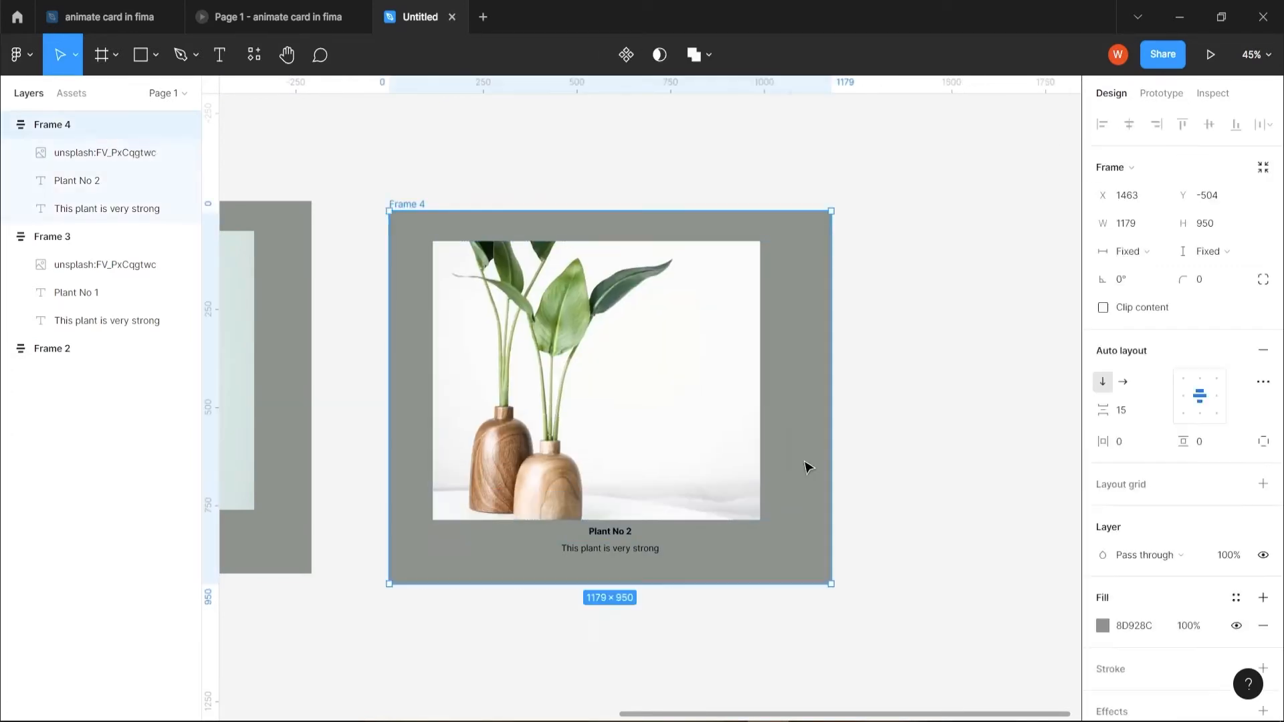
{"action": "left_click", "coordinate": [1104, 629]}
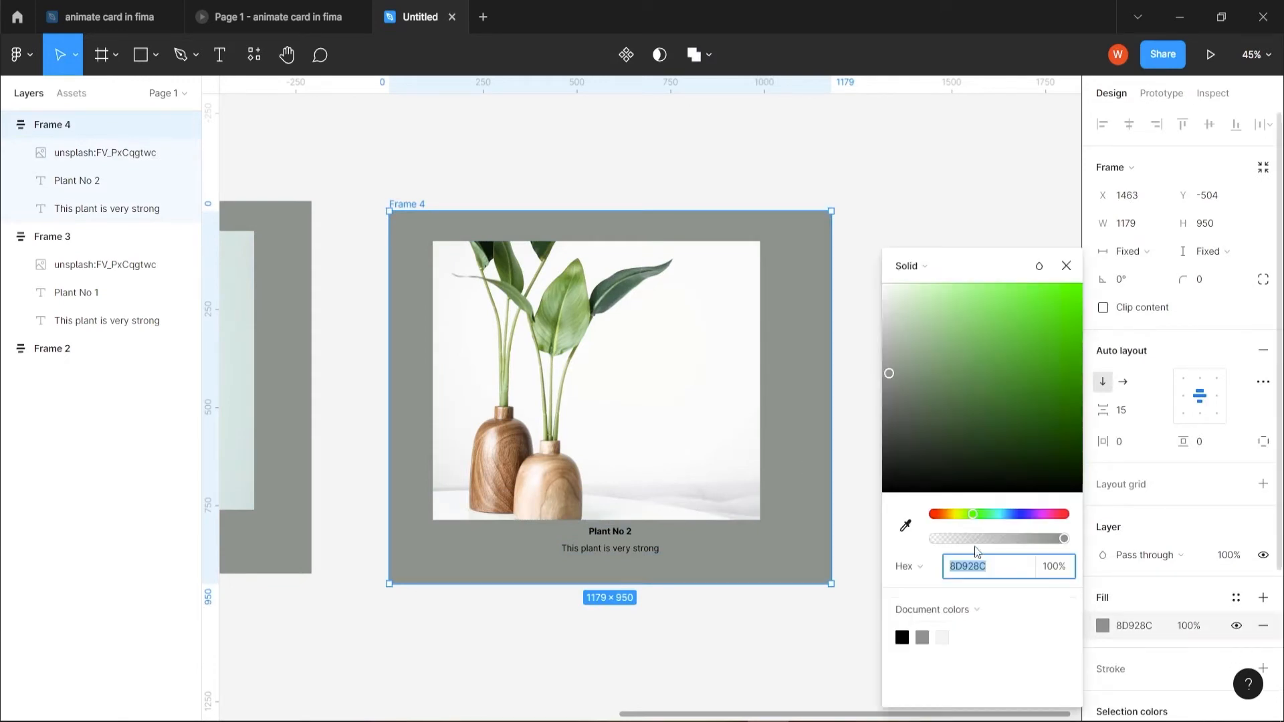
{"action": "left_click", "coordinate": [908, 308]}
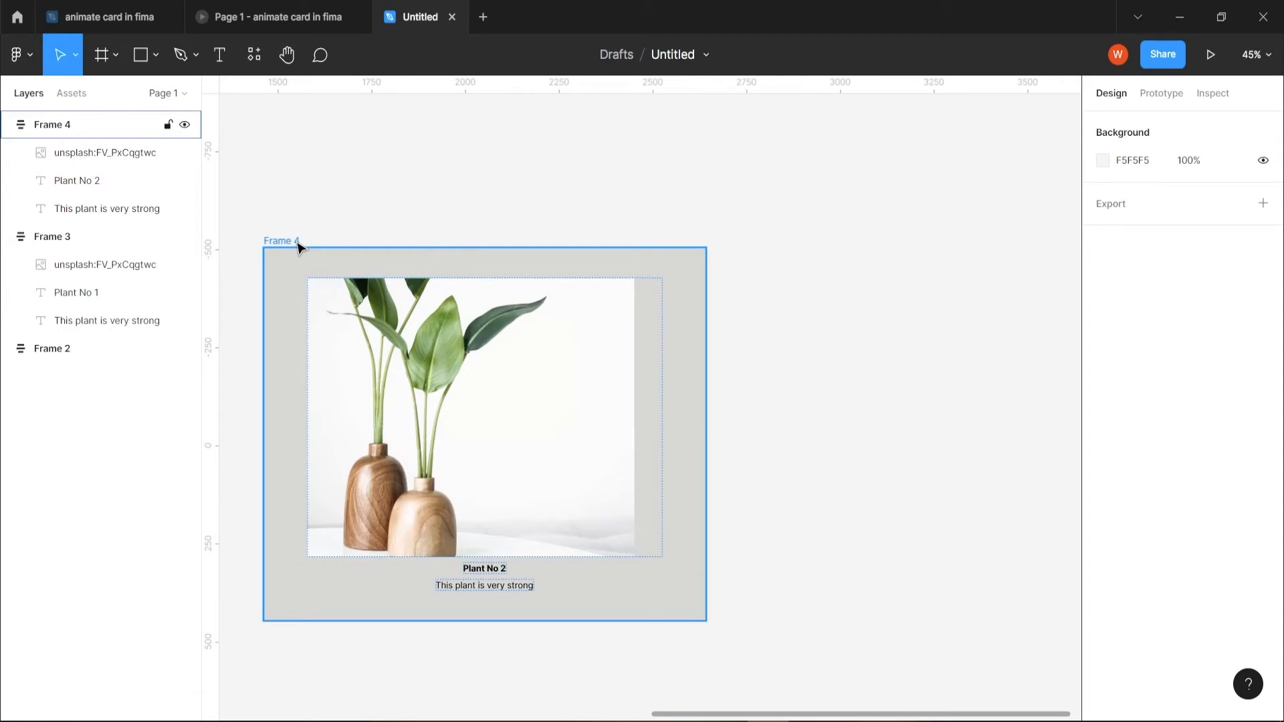
- Duplicate the light grey card to its right and crop the copy's photo into an enlarged close-up of the leaves
{"action": "left_click_drag", "start_coordinate": [299, 248], "coordinate": [774, 258]}
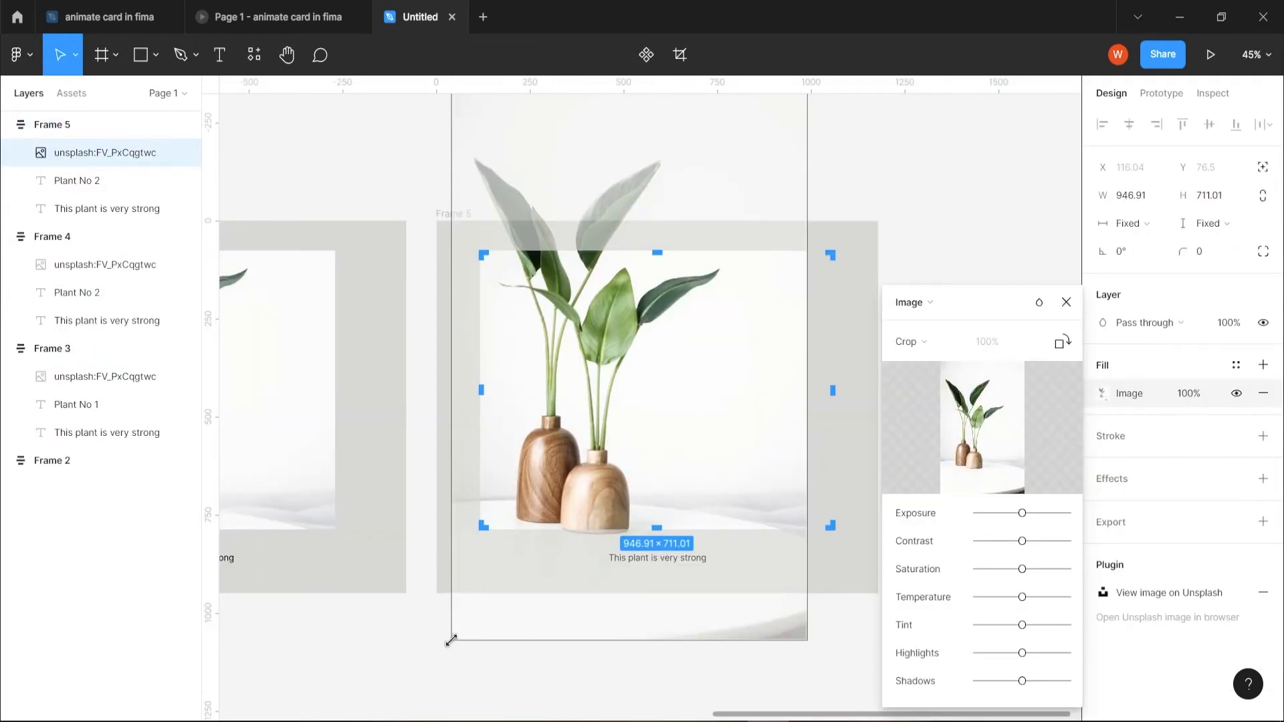
{"action": "left_click_drag", "start_coordinate": [451, 640], "coordinate": [369, 712]}
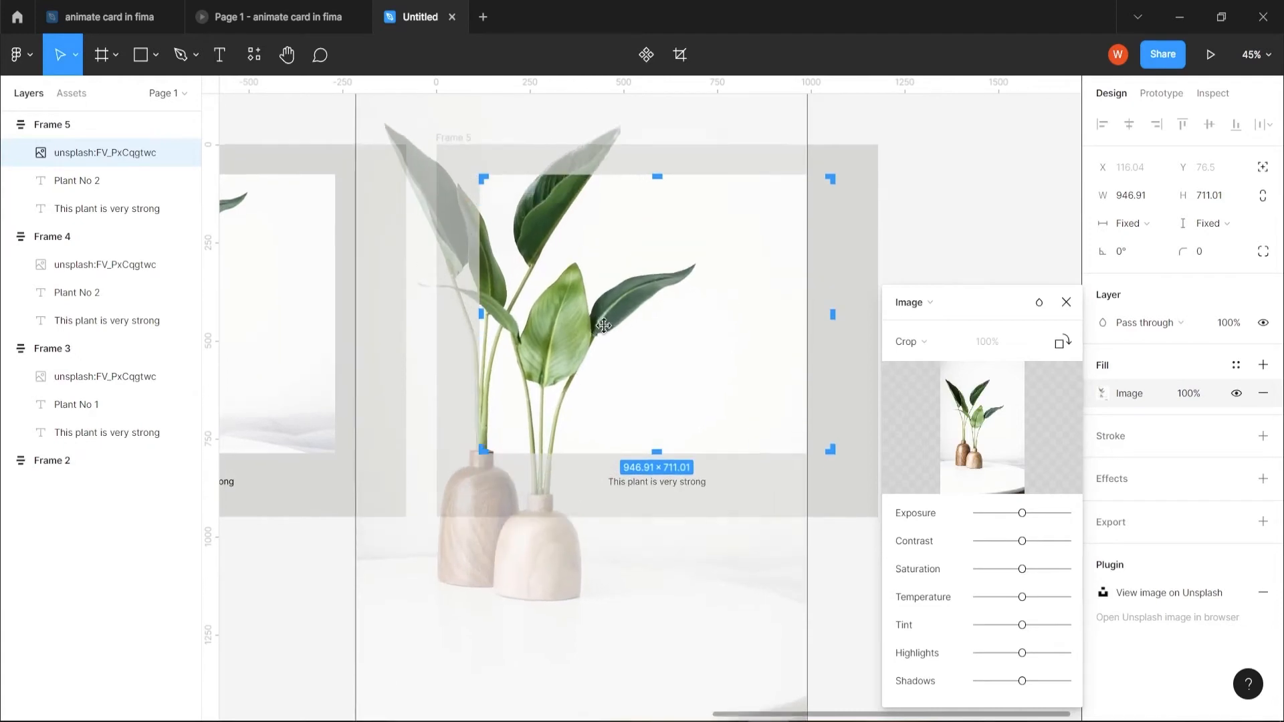
{"action": "left_click_drag", "start_coordinate": [603, 326], "coordinate": [604, 367]}
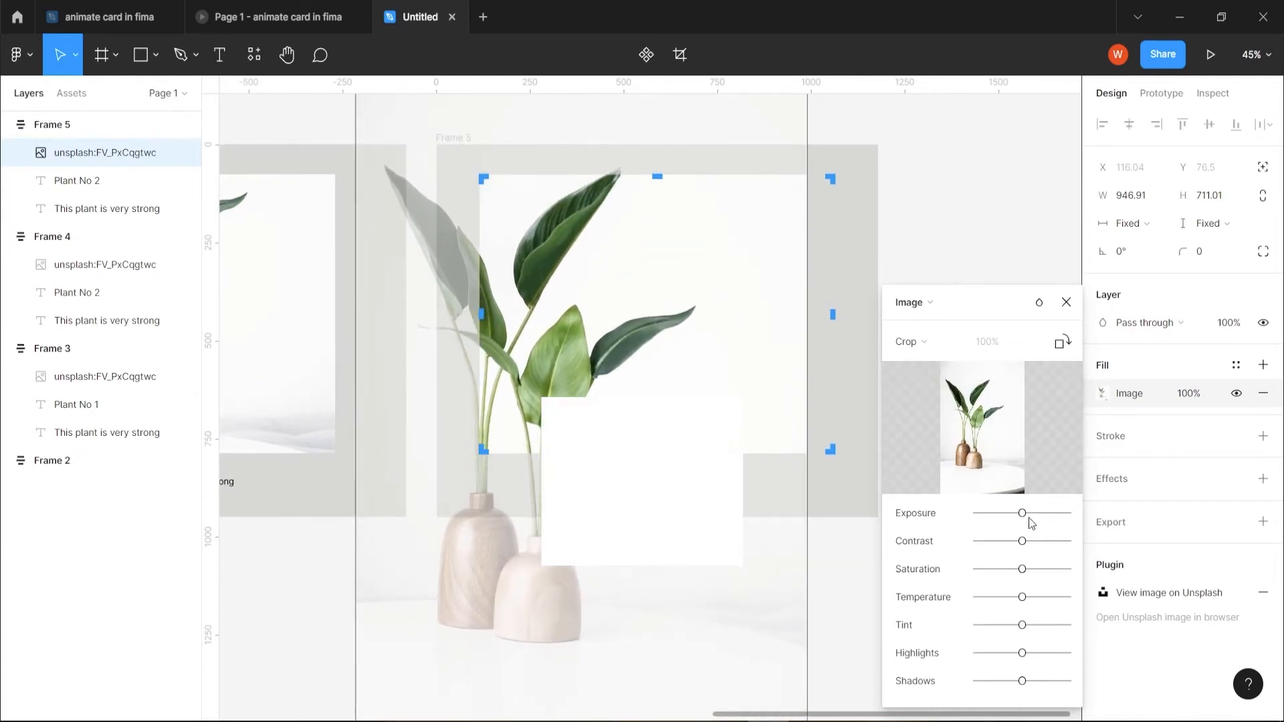
- Lower the exposure and contrast of the Frame 5 photo slightly and raise its saturation a little
{"action": "left_click_drag", "start_coordinate": [1023, 514], "coordinate": [1013, 515]}
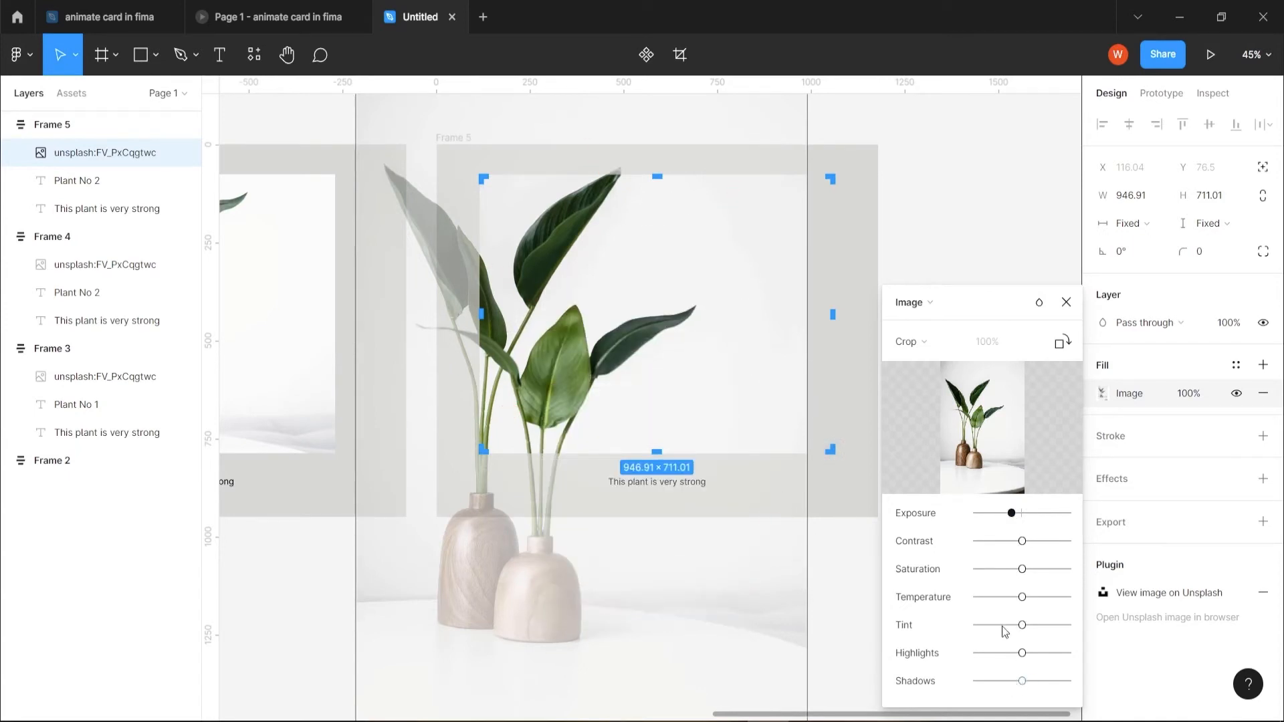
{"action": "mouse_move", "coordinate": [1023, 569]}
{"action": "left_mouse_down"}
{"action": "mouse_move", "coordinate": [1038, 570]}
{"action": "mouse_move", "coordinate": [1015, 573]}
{"action": "left_mouse_up"}
{"action": "left_click_drag", "start_coordinate": [1022, 542], "coordinate": [1015, 542]}
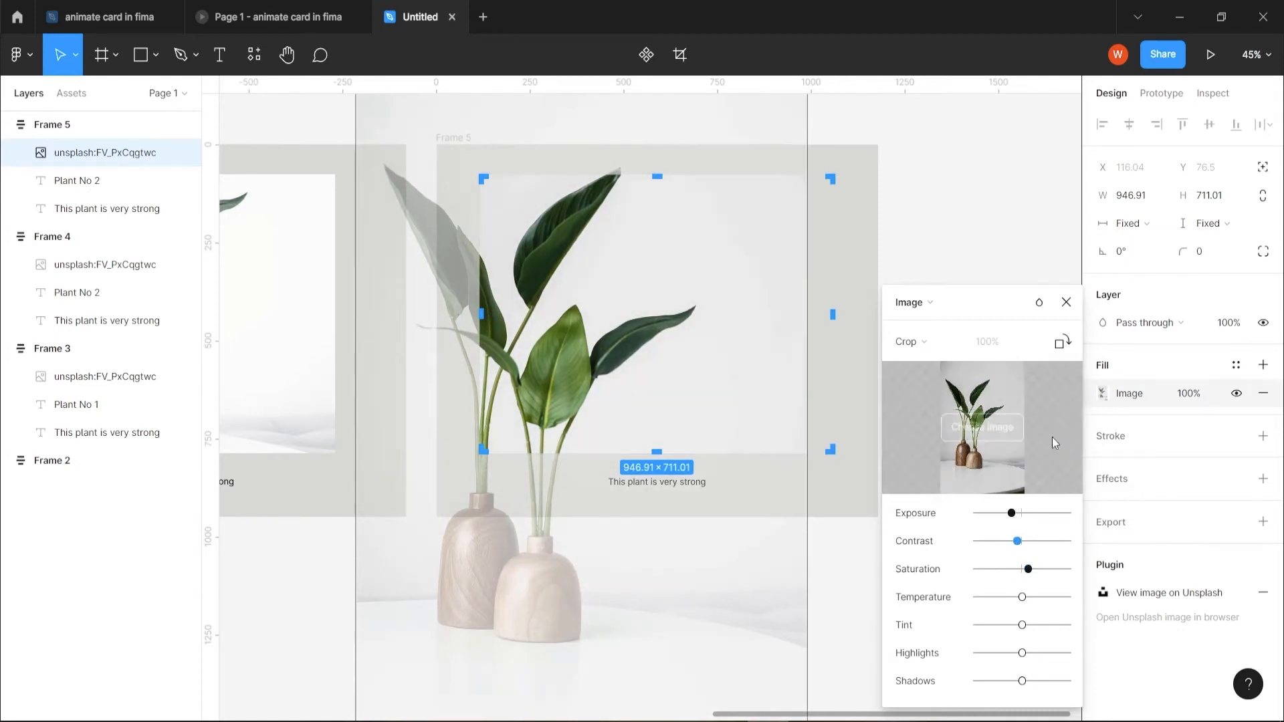
{"action": "left_click", "coordinate": [1066, 302]}
{"action": "left_click", "coordinate": [925, 638]}
- Spread the four cards apart into an evenly spaced, aligned row with room between them for prototype connections
{"action": "scroll", "coordinate": [925, 637], "scroll_direction": "down", "scroll_amount": 3}
{"action": "left_click_drag", "start_coordinate": [671, 578], "coordinate": [808, 504]}
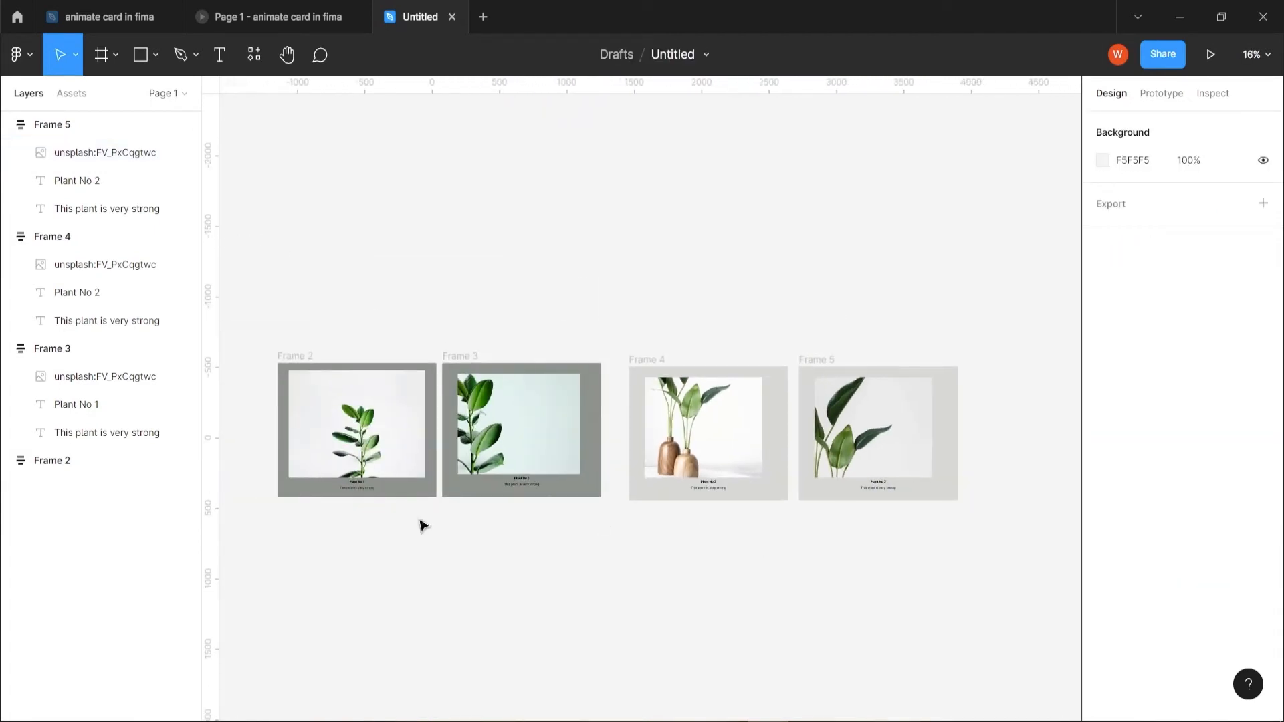
{"action": "left_click", "coordinate": [303, 364]}
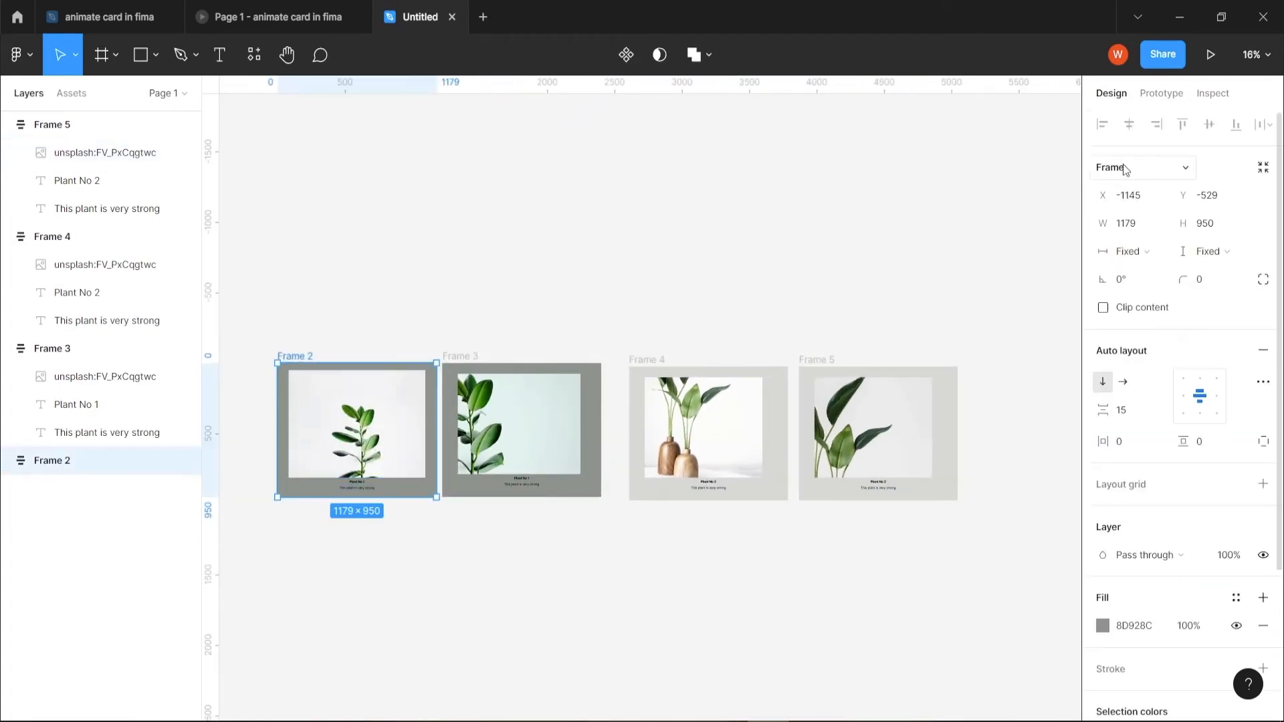
{"action": "left_click", "coordinate": [1161, 93]}
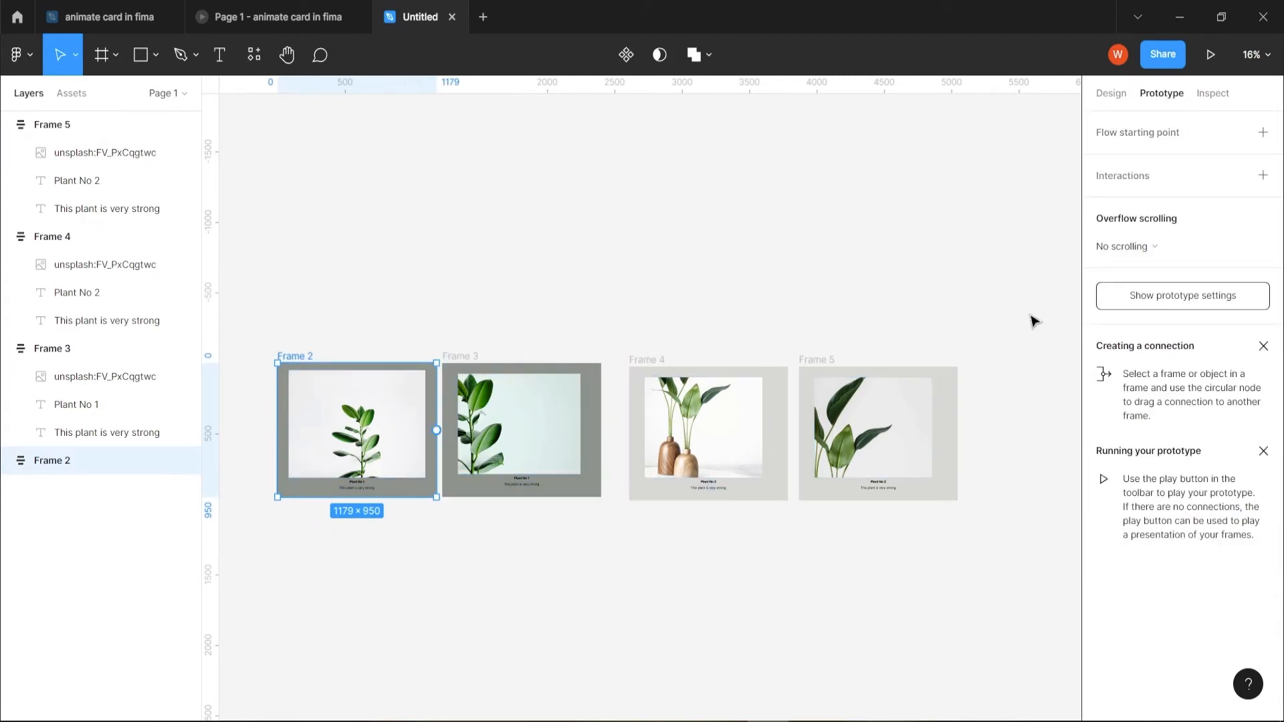
{"action": "left_click_drag", "start_coordinate": [971, 338], "coordinate": [532, 365]}
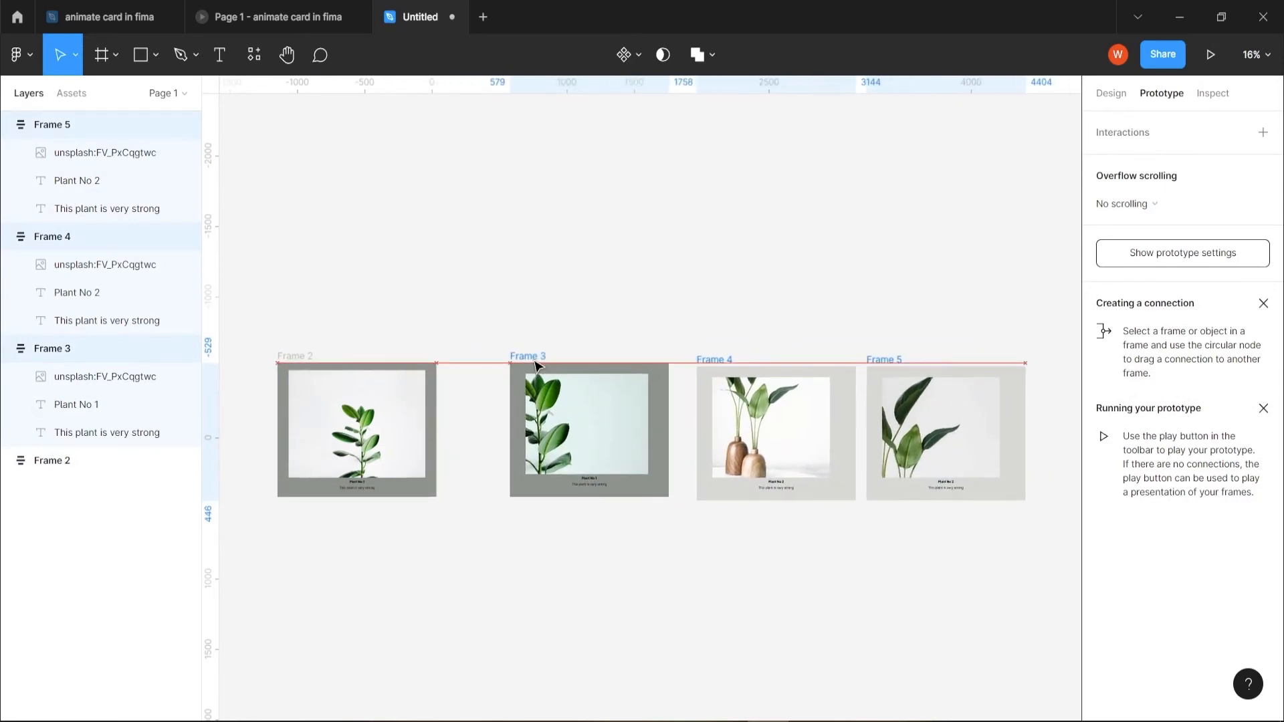
{"action": "left_click_drag", "start_coordinate": [733, 608], "coordinate": [613, 608]}
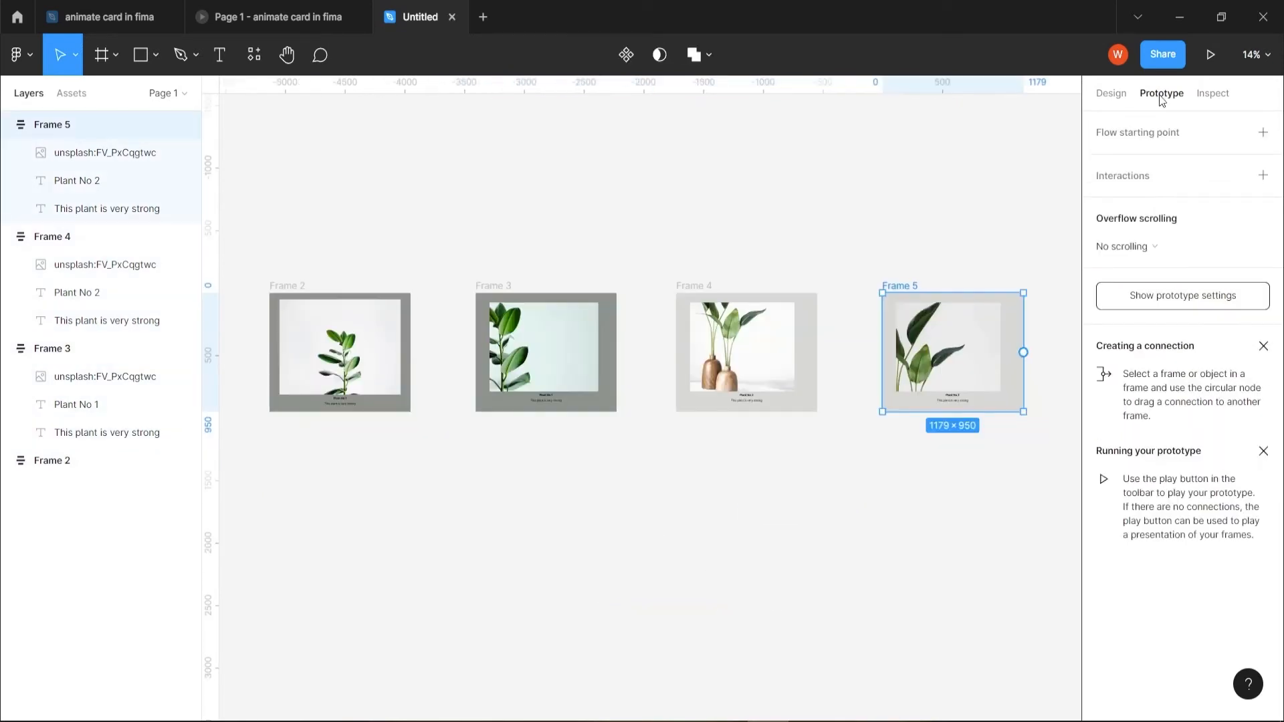
- Connect Frame 2 to Frame 3 and Frame 3 to Frame 4 with on-click navigation, Smart animate, Ease out, 300ms
{"action": "left_click", "coordinate": [291, 289]}
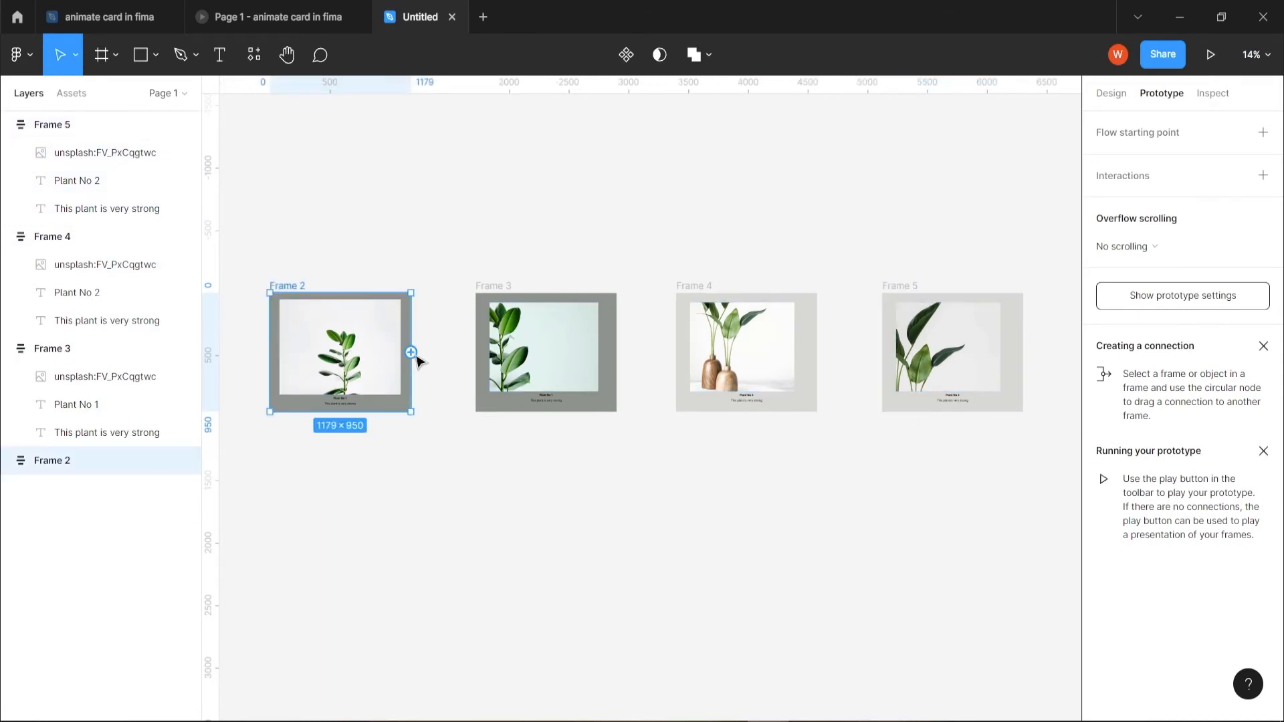
{"action": "left_click_drag", "start_coordinate": [415, 356], "coordinate": [484, 352]}
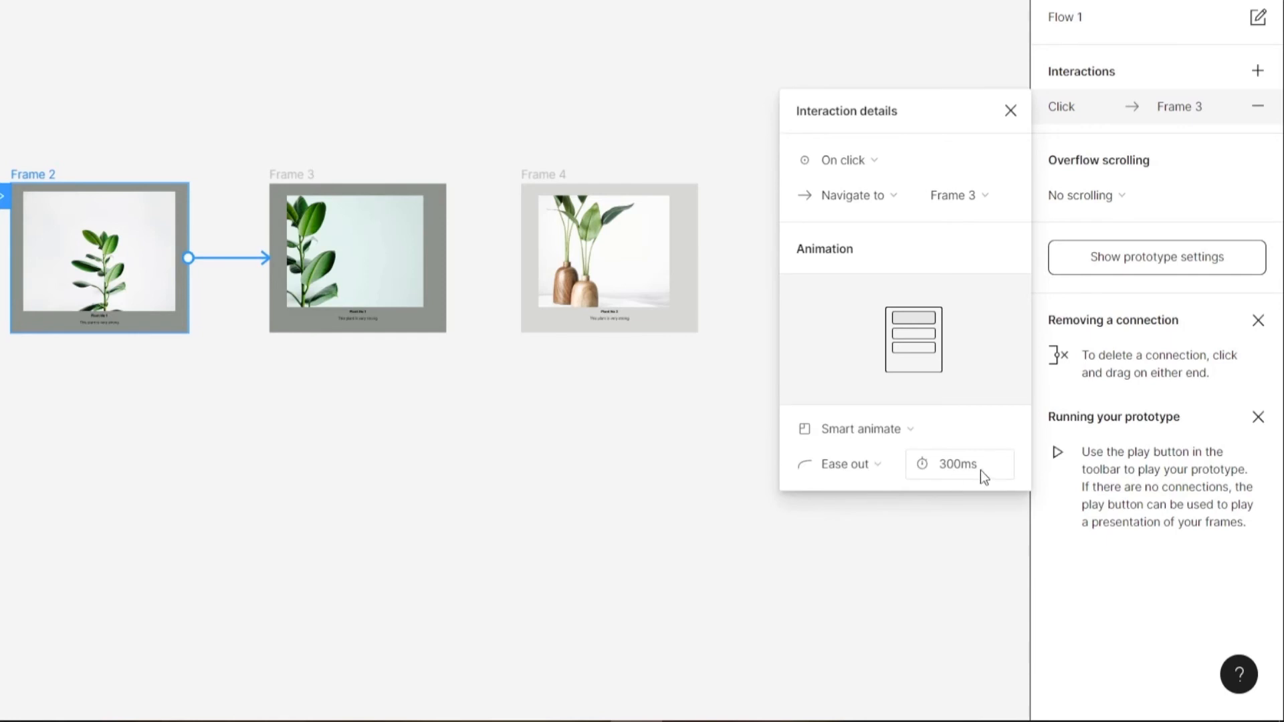
{"action": "left_click", "coordinate": [1010, 111]}
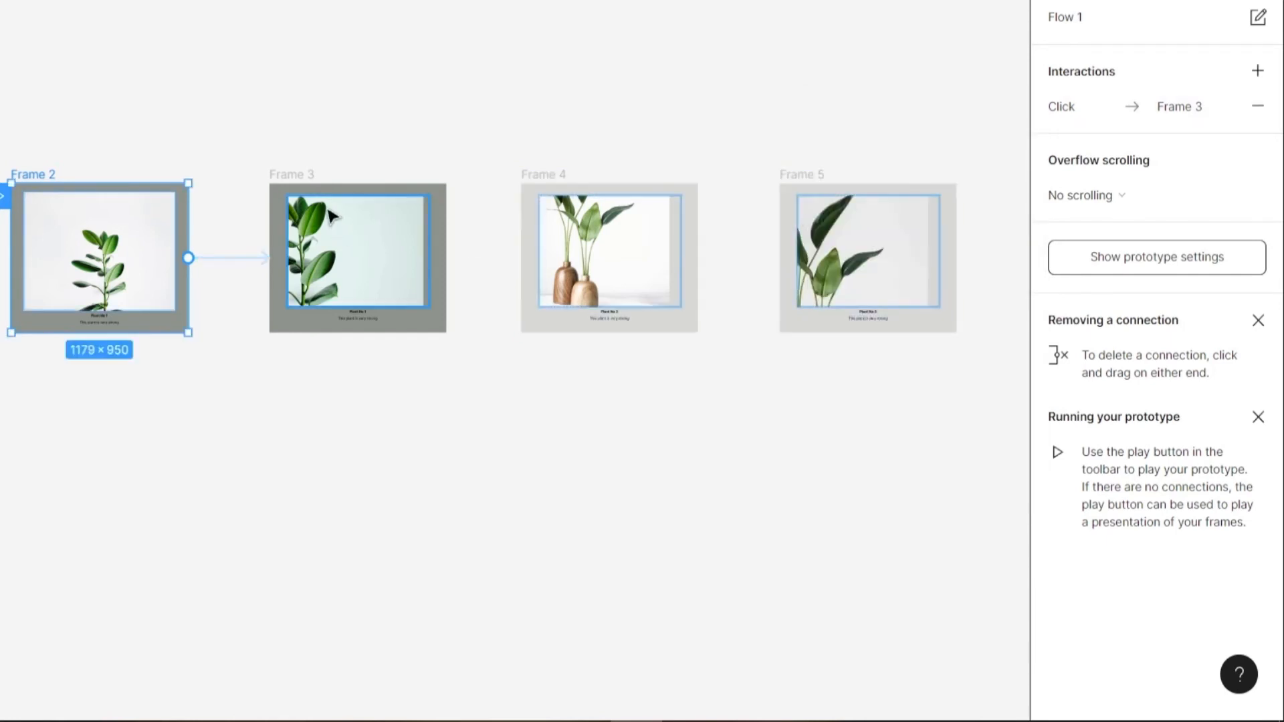
{"action": "left_click", "coordinate": [307, 183]}
{"action": "left_click_drag", "start_coordinate": [447, 258], "coordinate": [562, 178]}
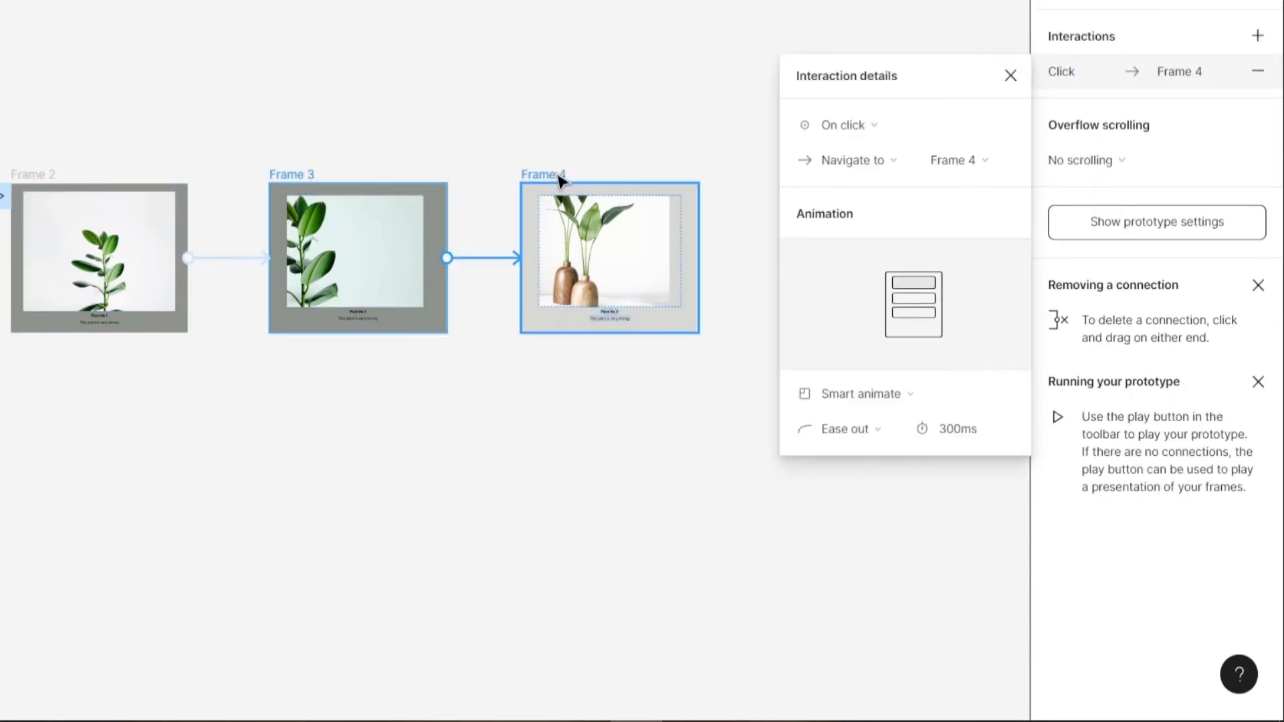
- Connect Frame 4 to Frame 5 with on-click Smart animate, Ease out, 300ms, and link Frame 5 back to Frame 2
{"action": "left_click", "coordinate": [561, 177]}
{"action": "left_click_drag", "start_coordinate": [698, 259], "coordinate": [822, 258]}
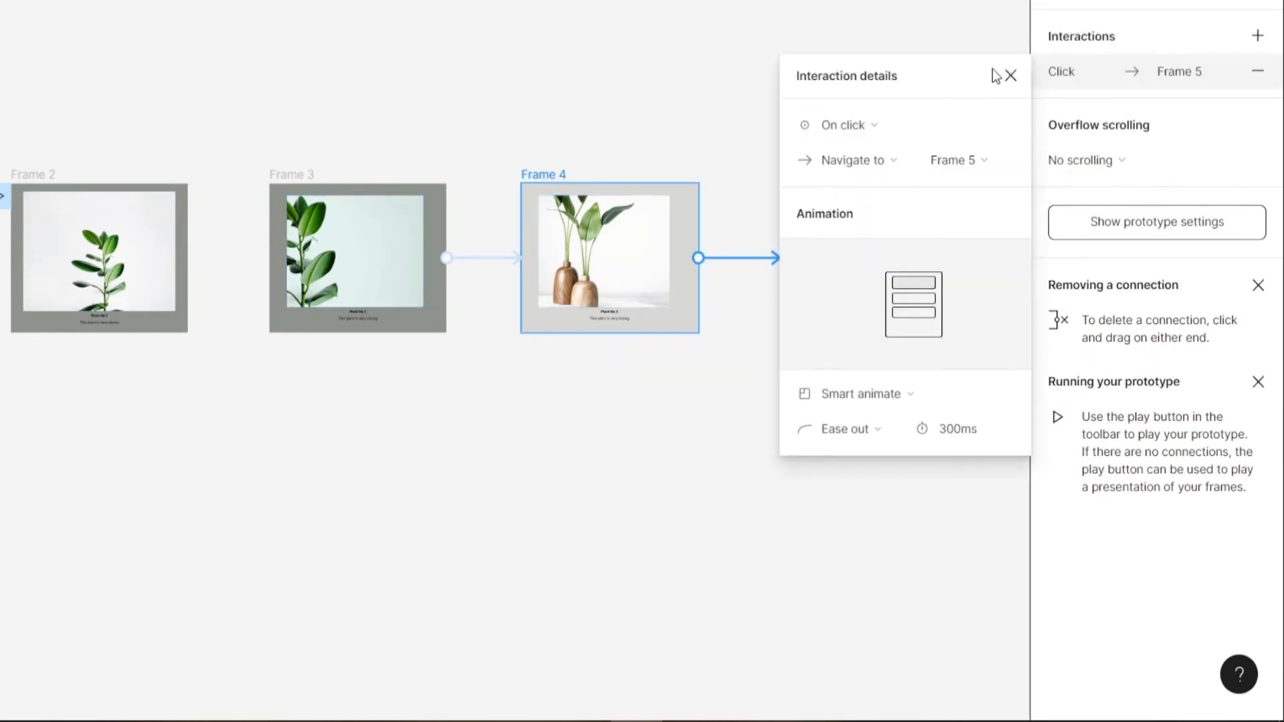
{"action": "left_click", "coordinate": [1010, 75]}
{"action": "left_click", "coordinate": [822, 178]}
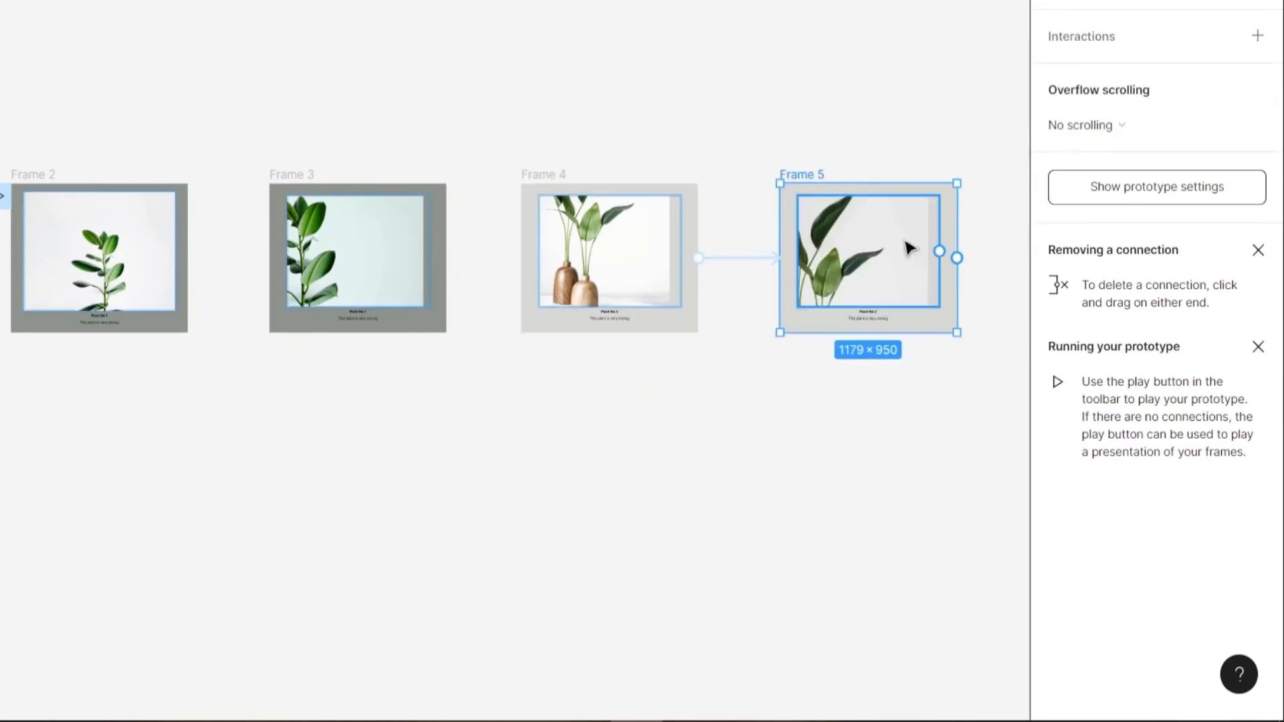
{"action": "left_click_drag", "start_coordinate": [957, 258], "coordinate": [27, 254]}
- Present the prototype starting from Frame 2 and set its display to Fit to screen
{"action": "left_click", "coordinate": [64, 190]}
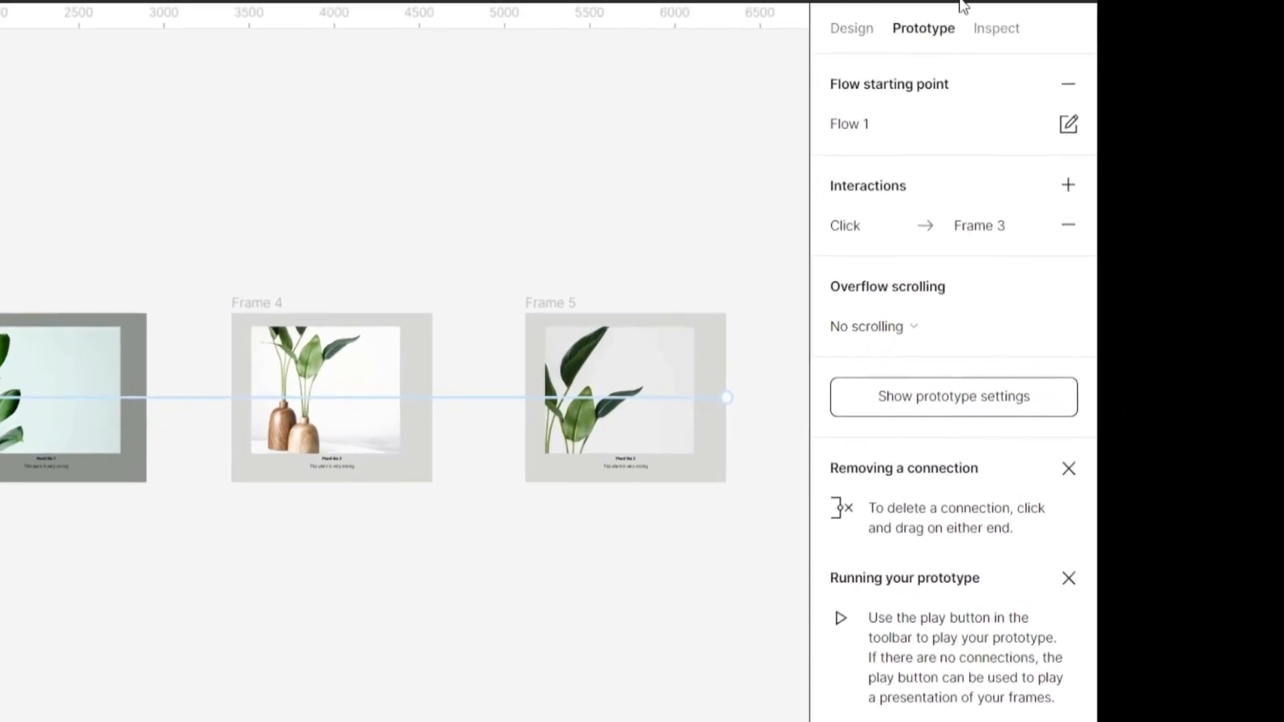
{"action": "left_click", "coordinate": [993, 1]}
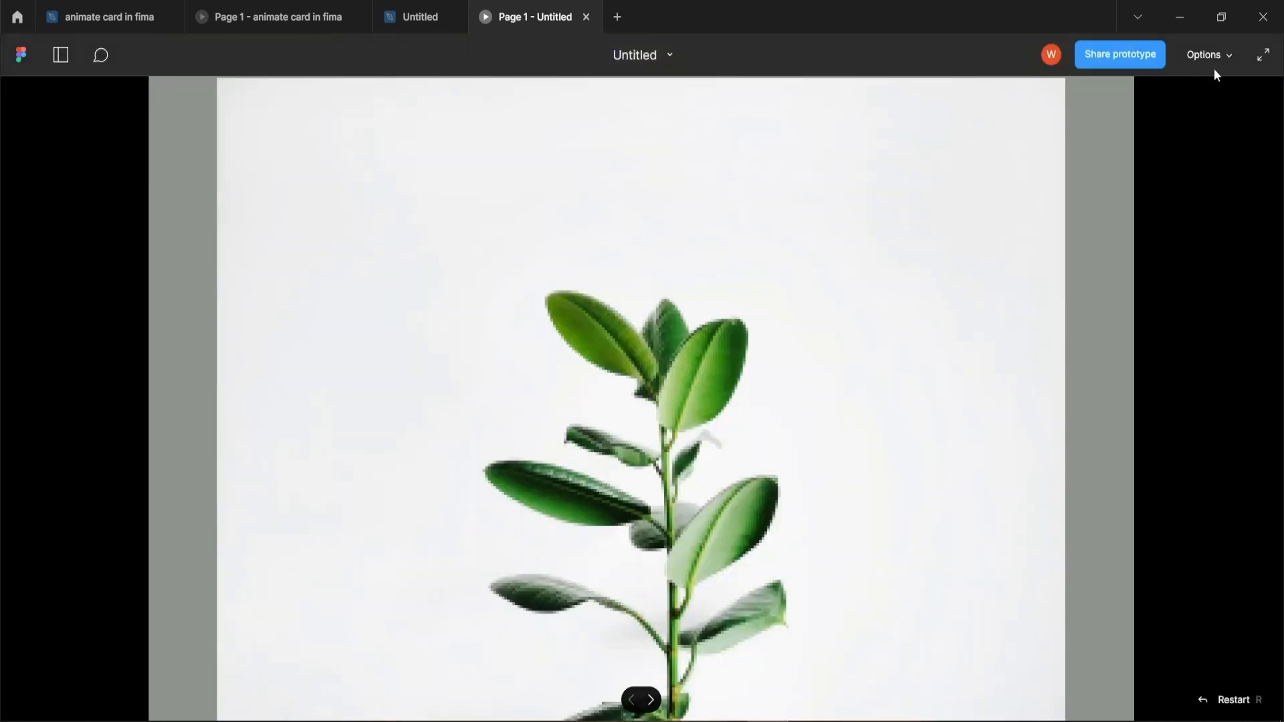
{"action": "left_click", "coordinate": [1221, 54]}
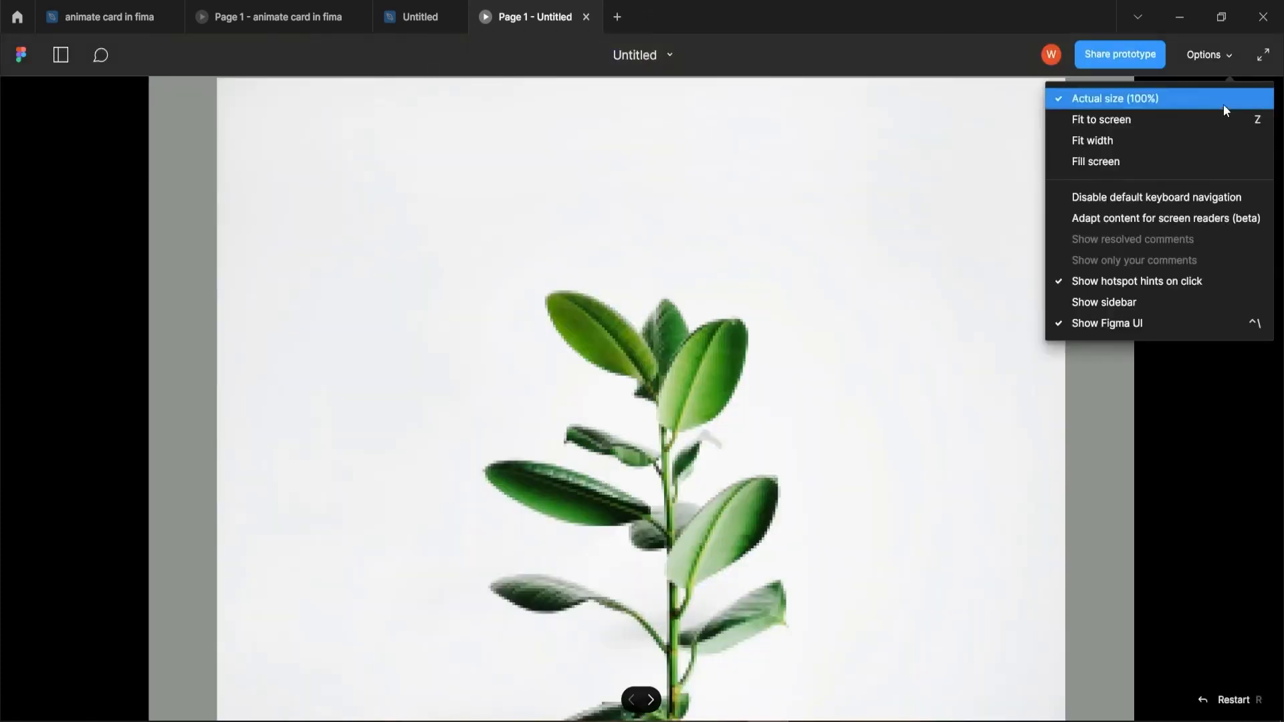
{"action": "left_click", "coordinate": [1174, 120]}
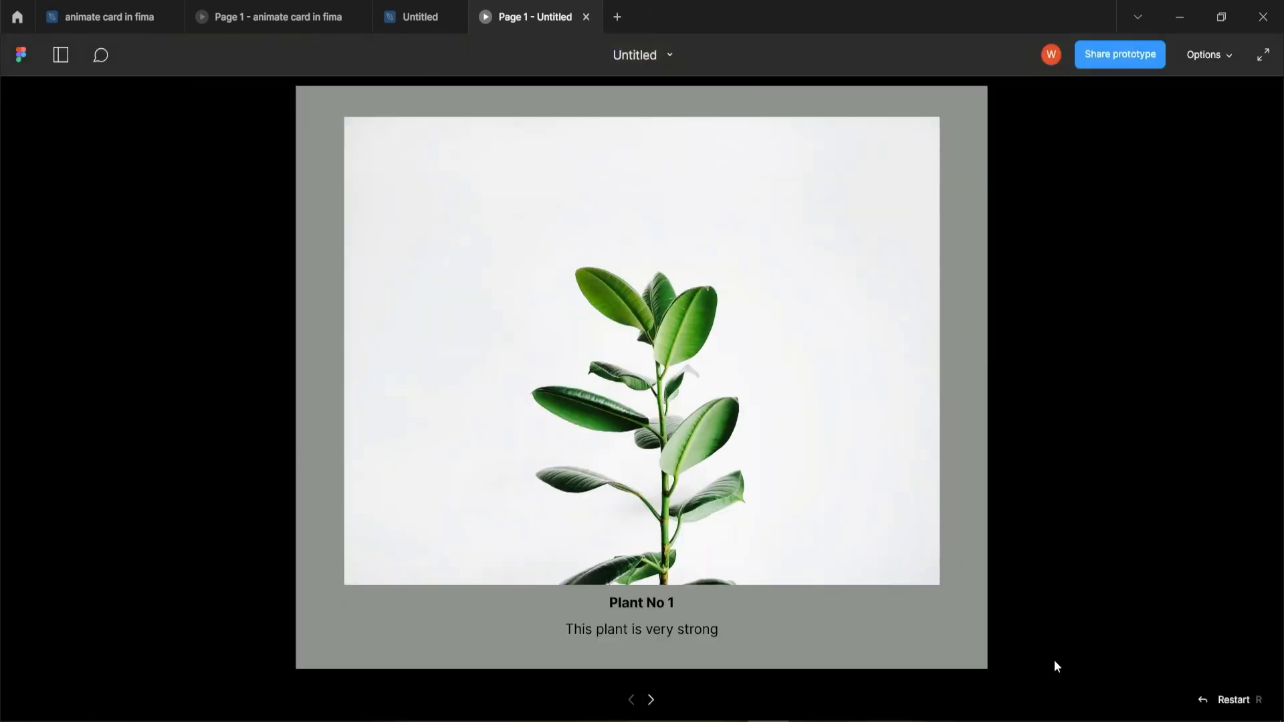